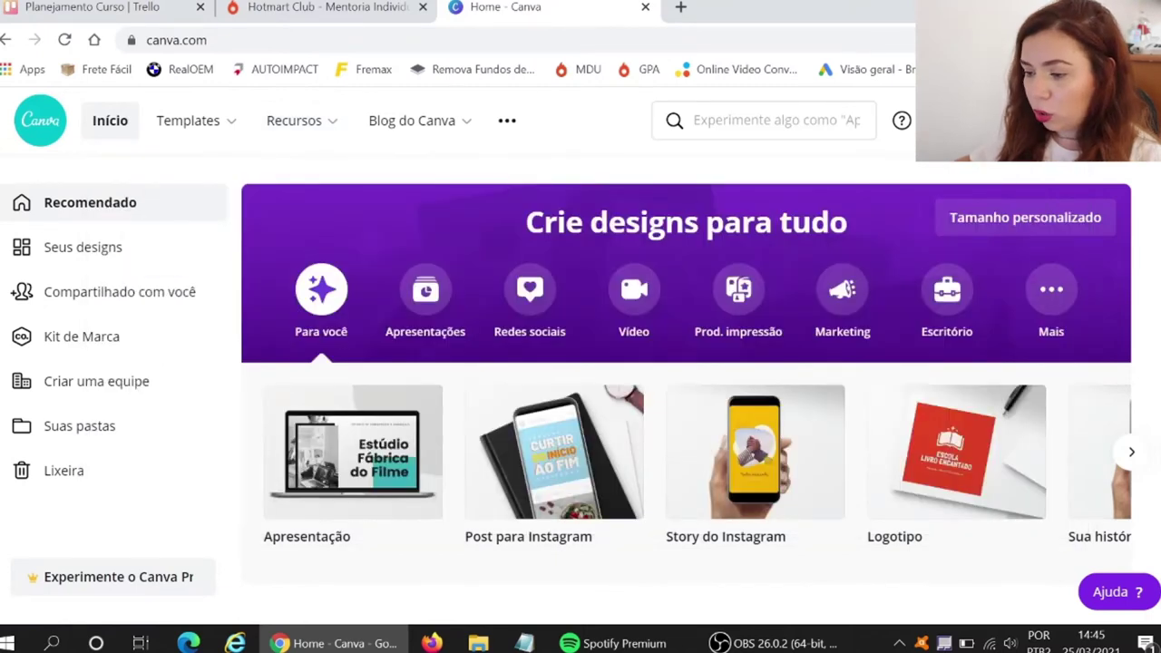
# - Search Canva for 'youtube' and open the 'Vinheta de introdução para YouTube' templates
pyautogui.scroll(-3, 756, 358)
pyautogui.scroll(-3, 635, 344)
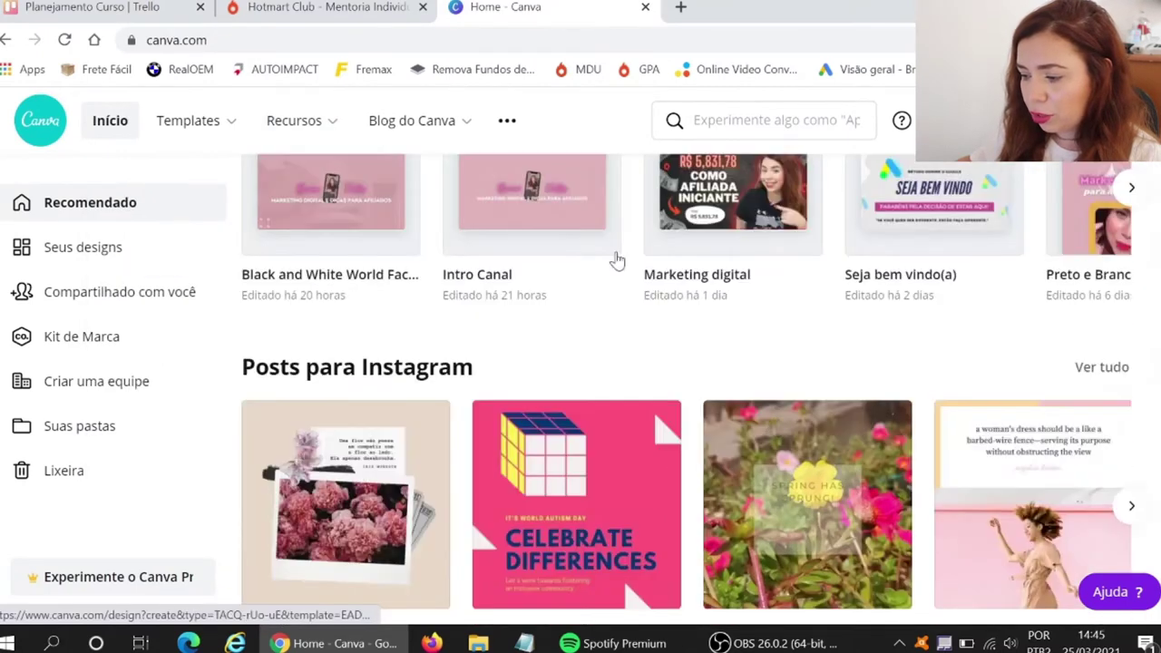
pyautogui.scroll(6, 709, 437)
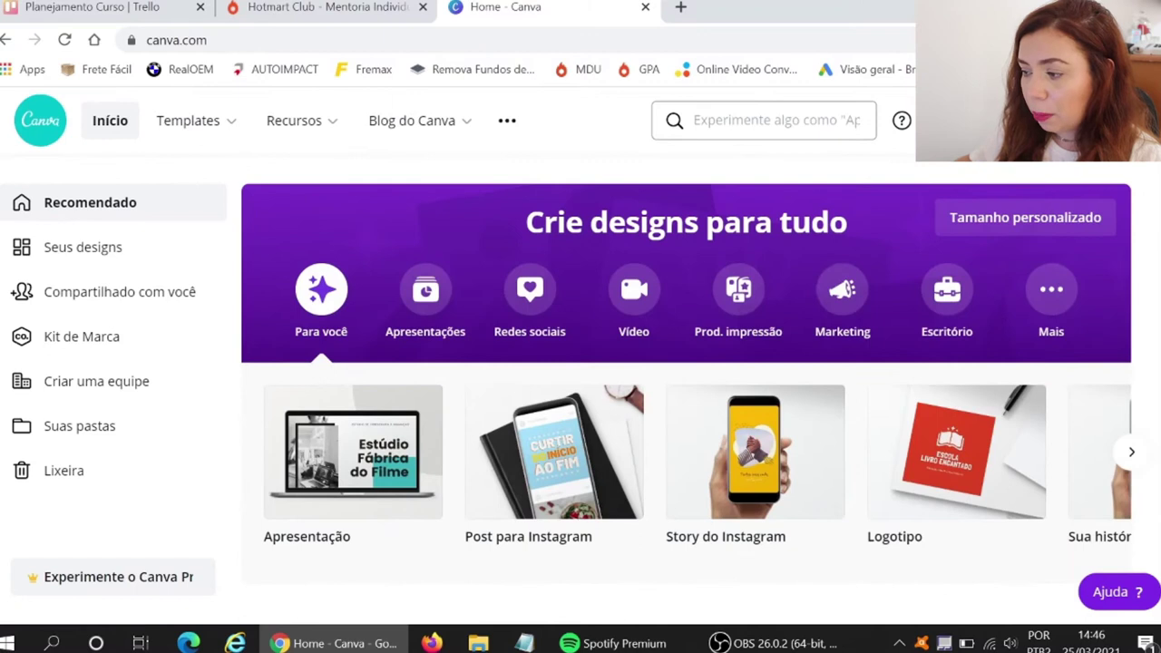
pyautogui.click(762, 120)
pyautogui.write('youtube')
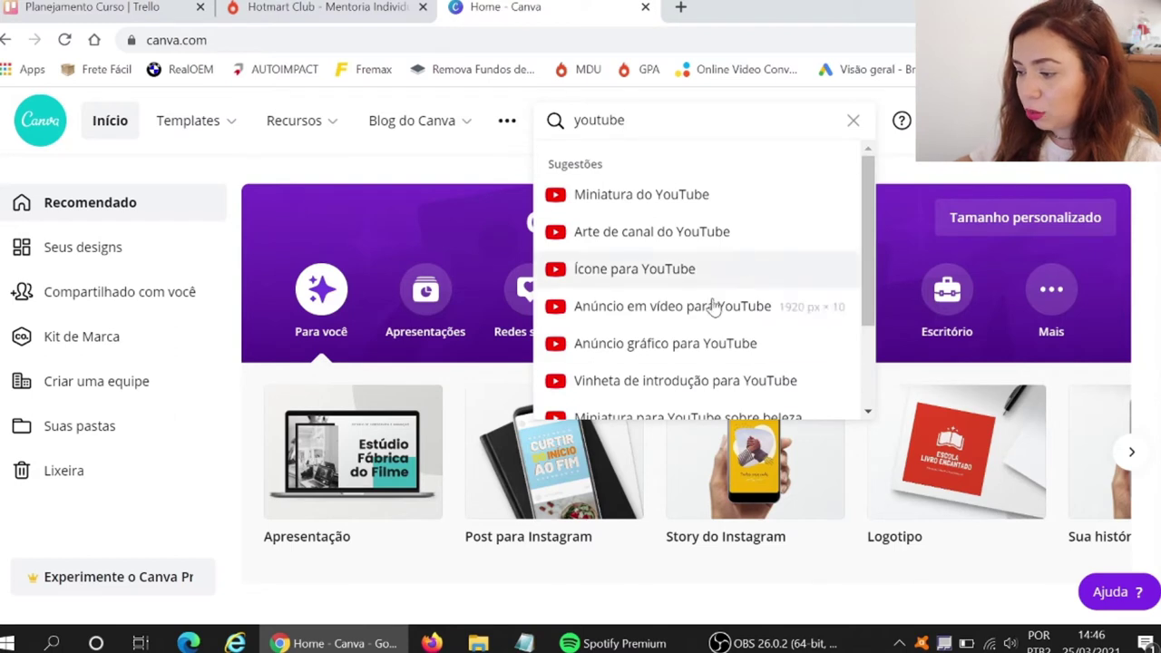
pyautogui.scroll(-1, 713, 339)
pyautogui.scroll(-2, 713, 339)
pyautogui.scroll(2, 694, 353)
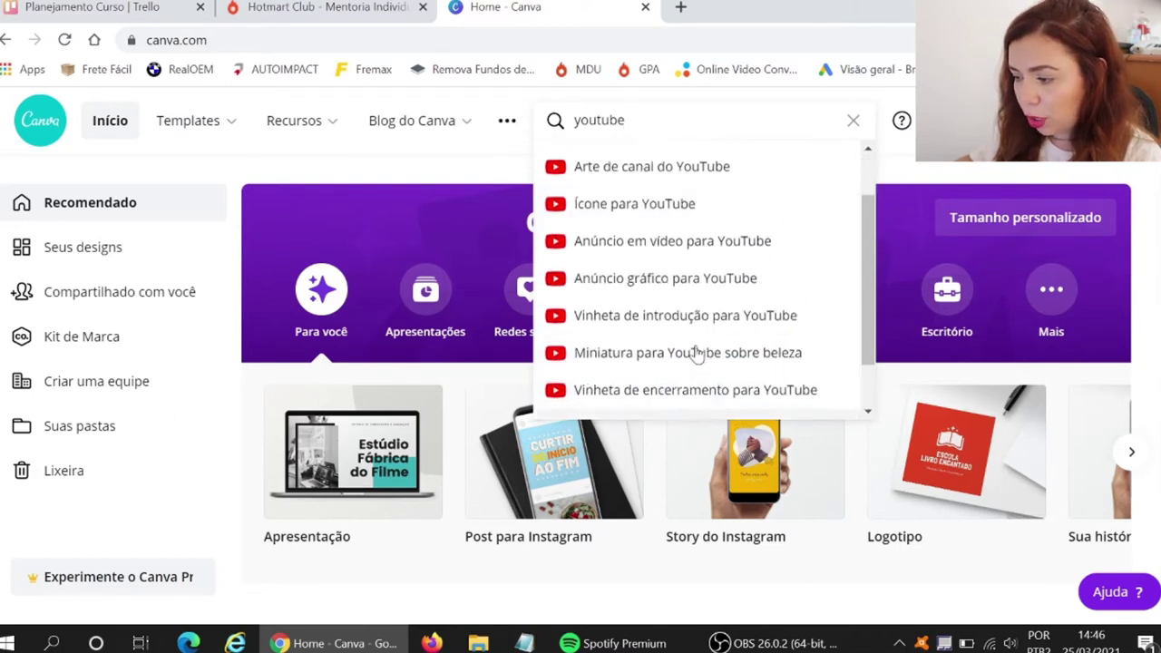
pyautogui.scroll(-1, 635, 299)
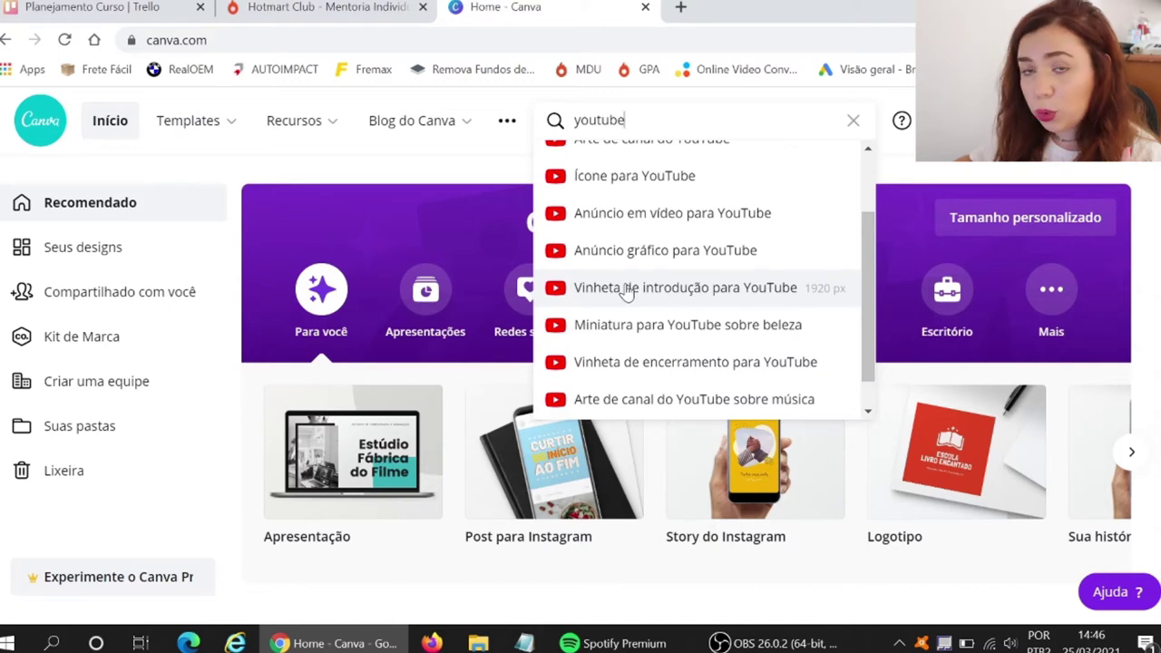
pyautogui.click(625, 287)
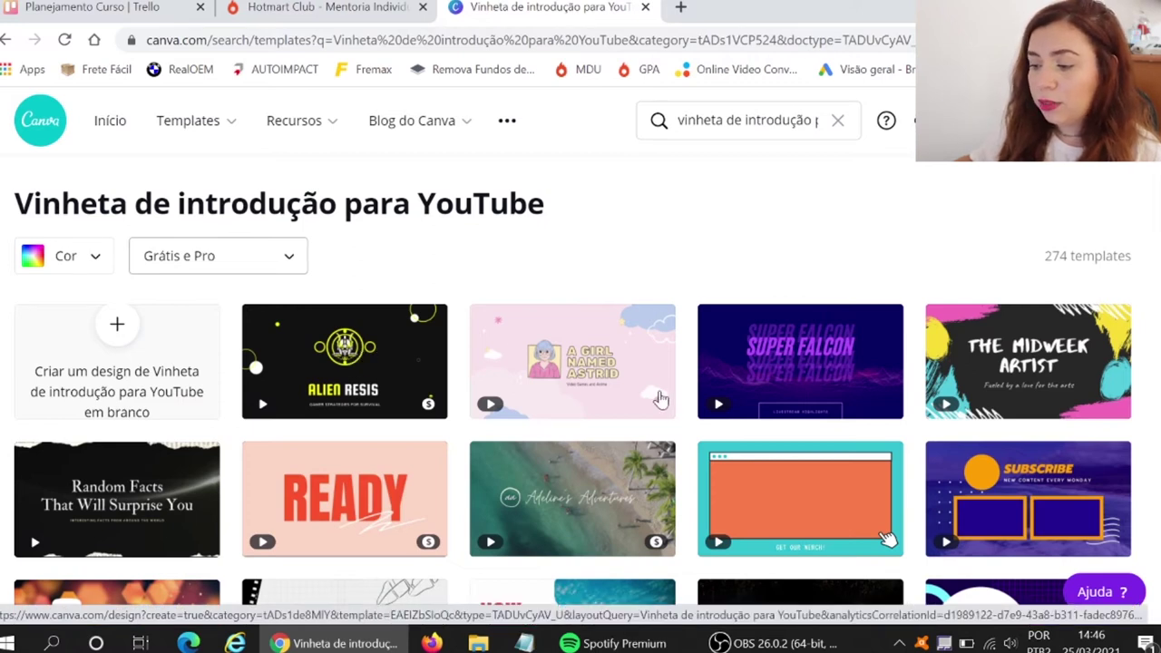
# - Create a blank 'Vinheta de introdução para YouTube' 1080p video design
pyautogui.scroll(-2, 662, 398)
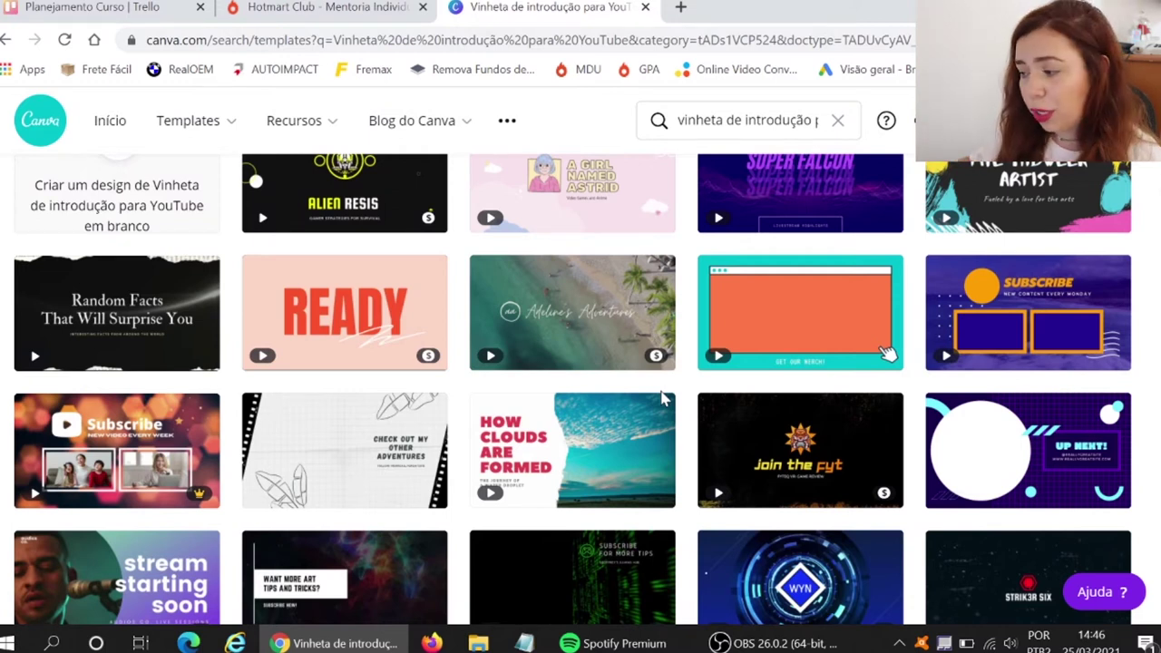
pyautogui.scroll(2, 662, 399)
pyautogui.click(116, 343)
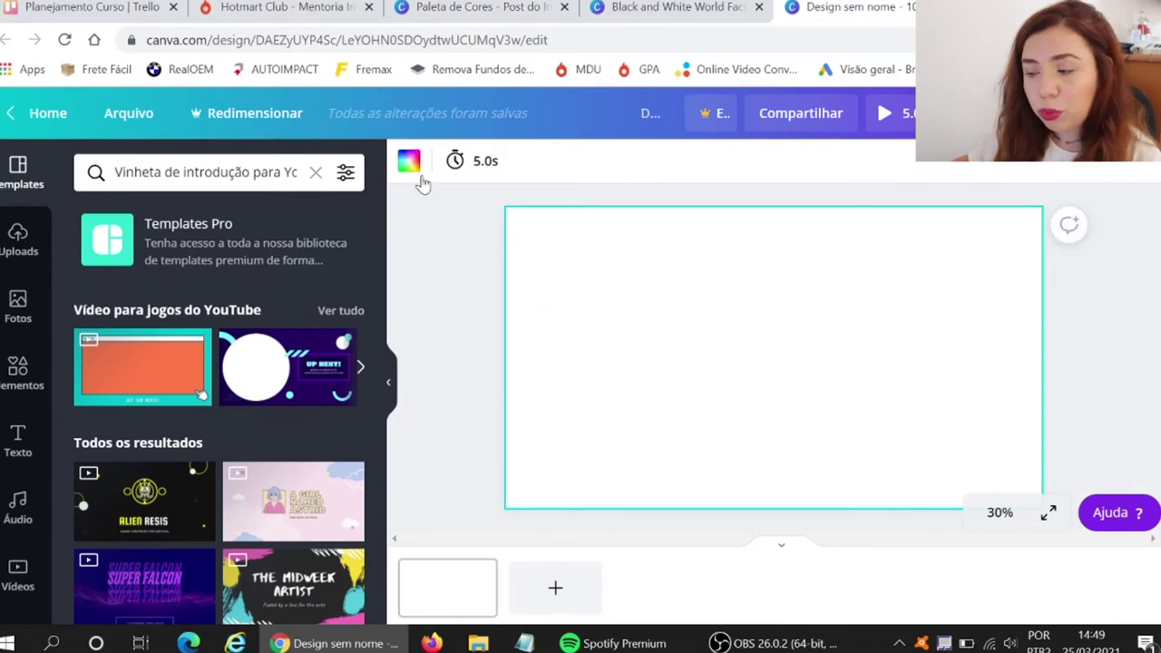
pyautogui.click(411, 160)
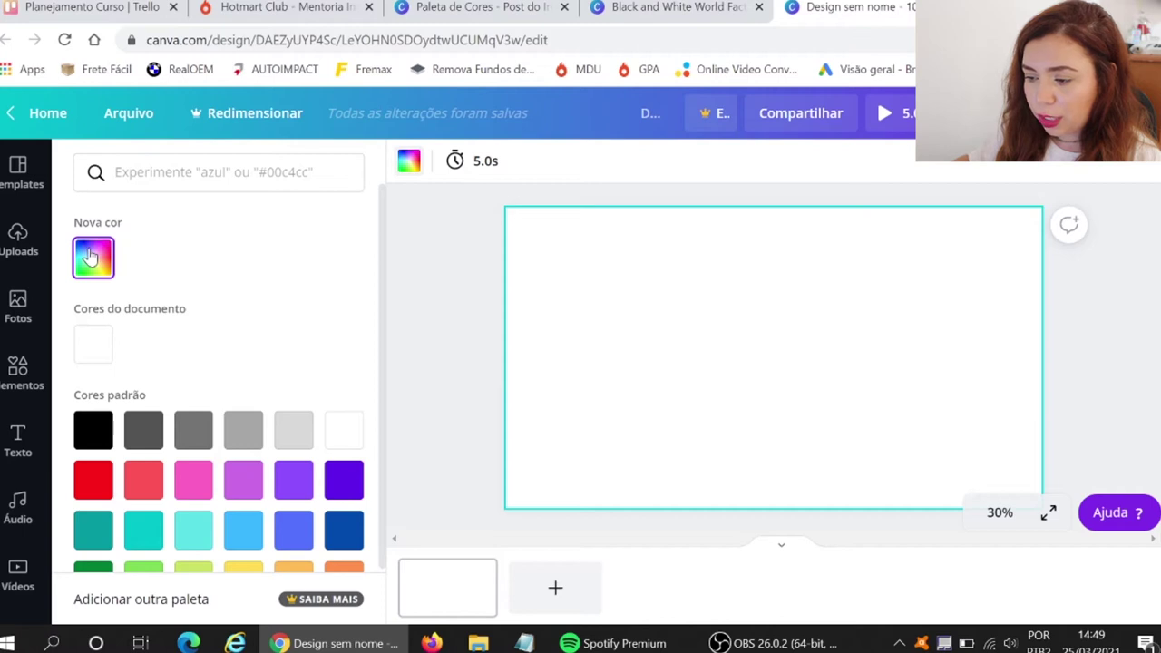
# - Set the page background to pink #DFAEB4, copied from the Paleta de Cores design
pyautogui.click(94, 258)
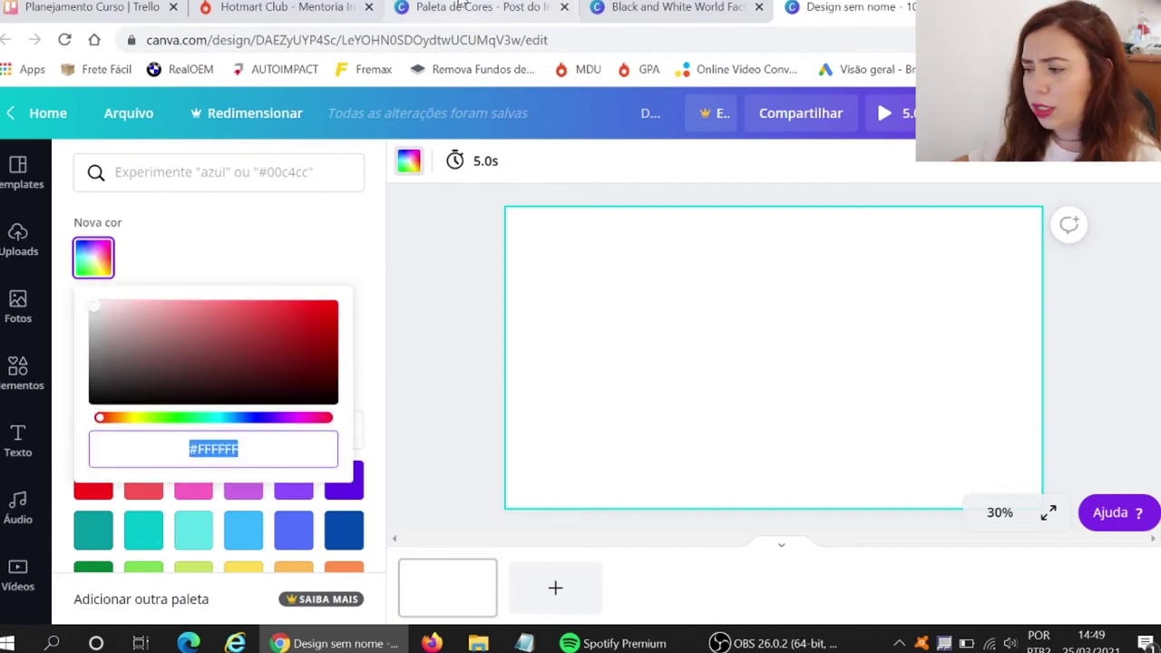
pyautogui.click(526, 6)
pyautogui.click(739, 433)
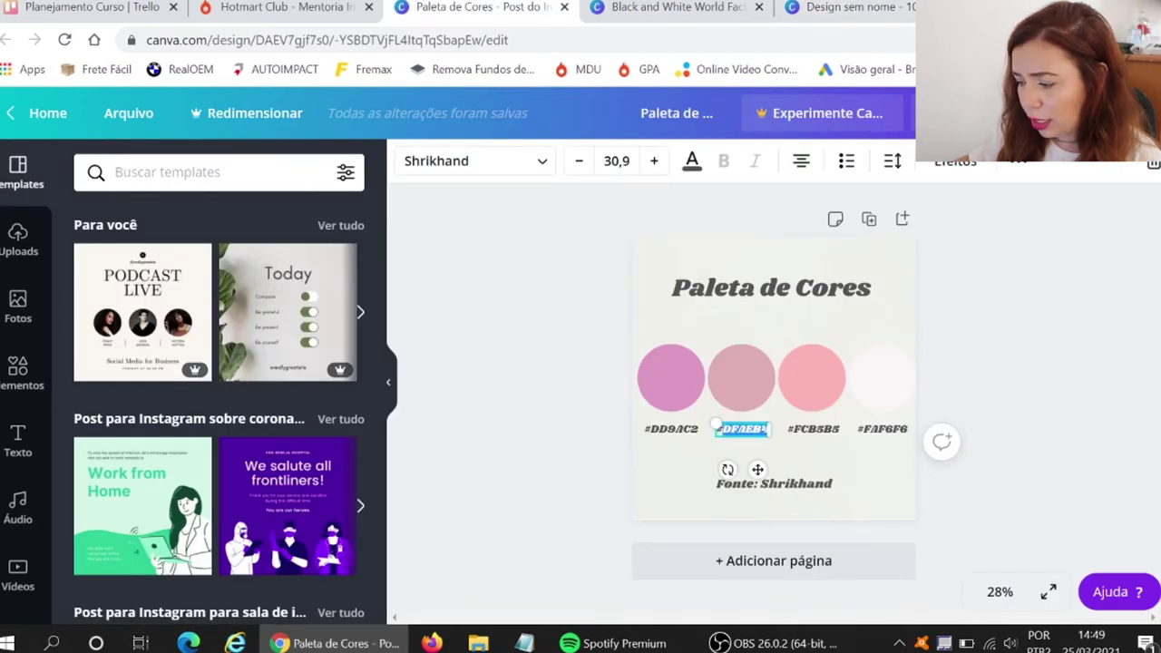
pyautogui.rightClick(736, 432)
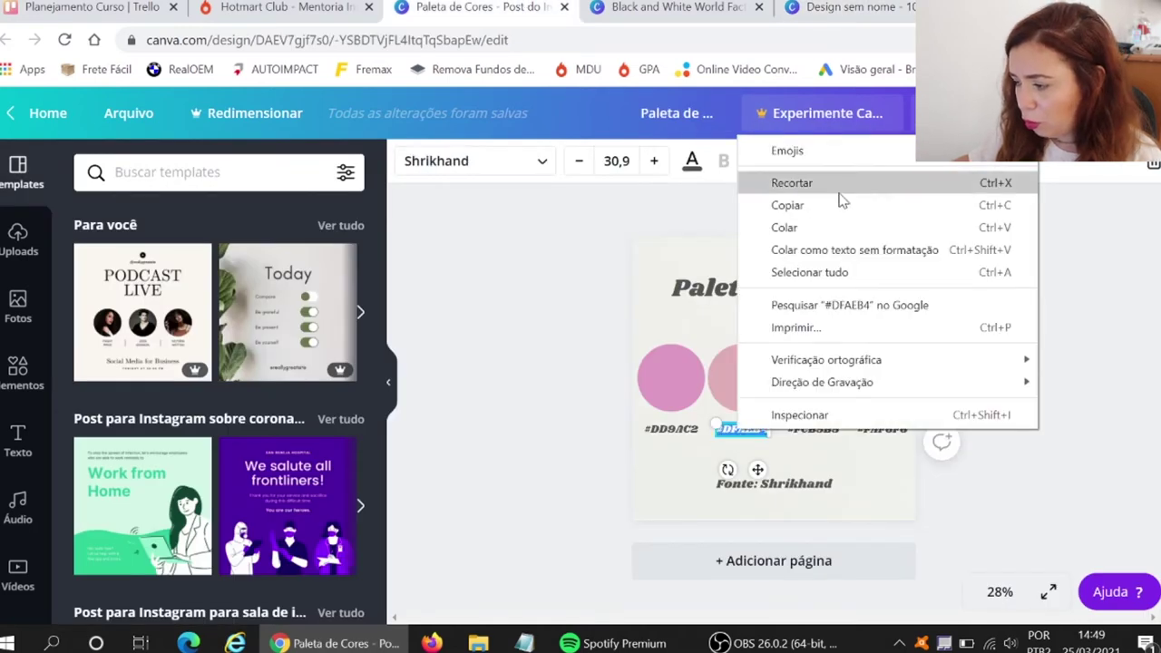
pyautogui.click(829, 206)
pyautogui.click(852, 6)
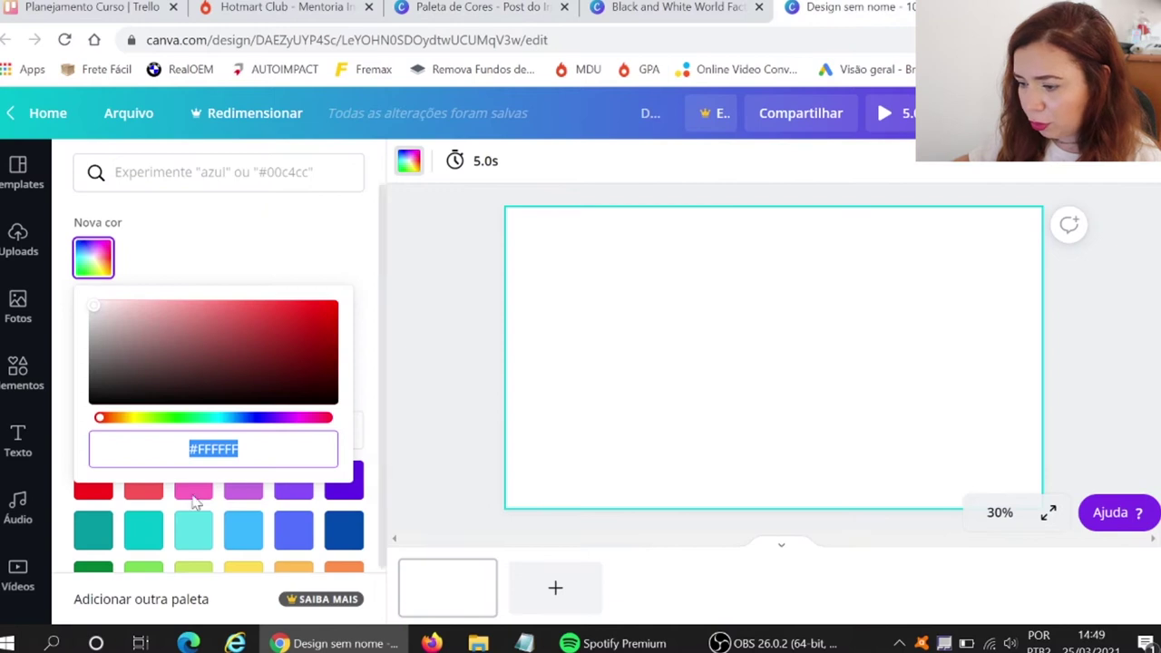
pyautogui.write('#DFAEB4')
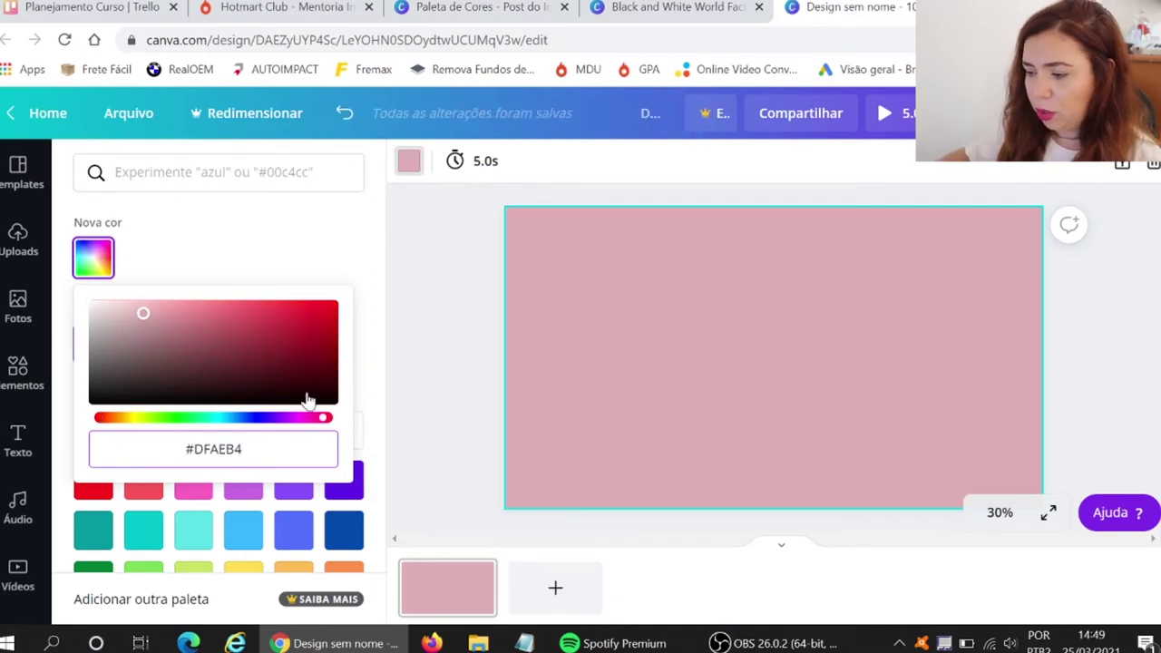
pyautogui.click(409, 285)
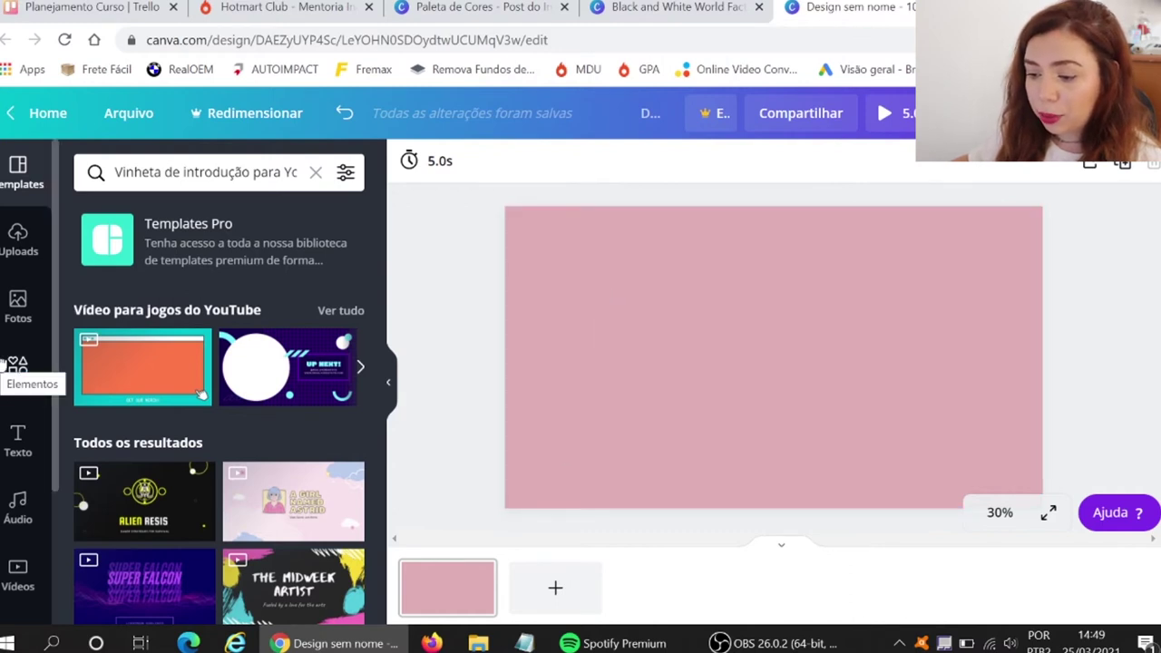
# - Add the pink ink-in-water stock video from the Fundos videos to the page
pyautogui.scroll(-2, 3, 362)
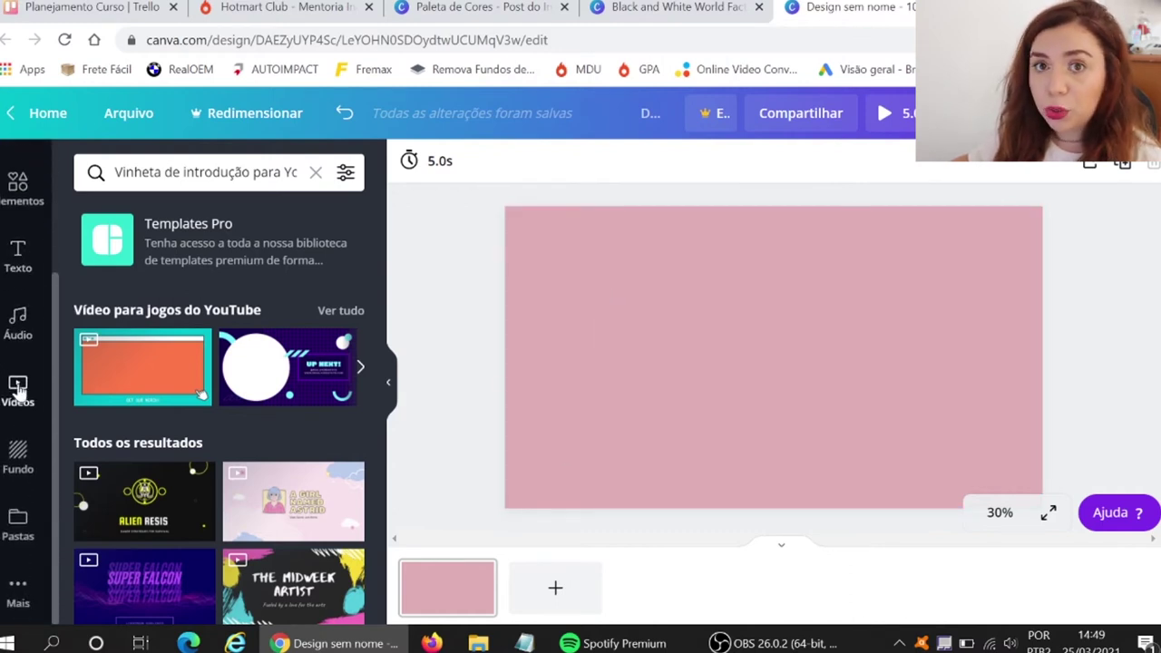
pyautogui.click(17, 390)
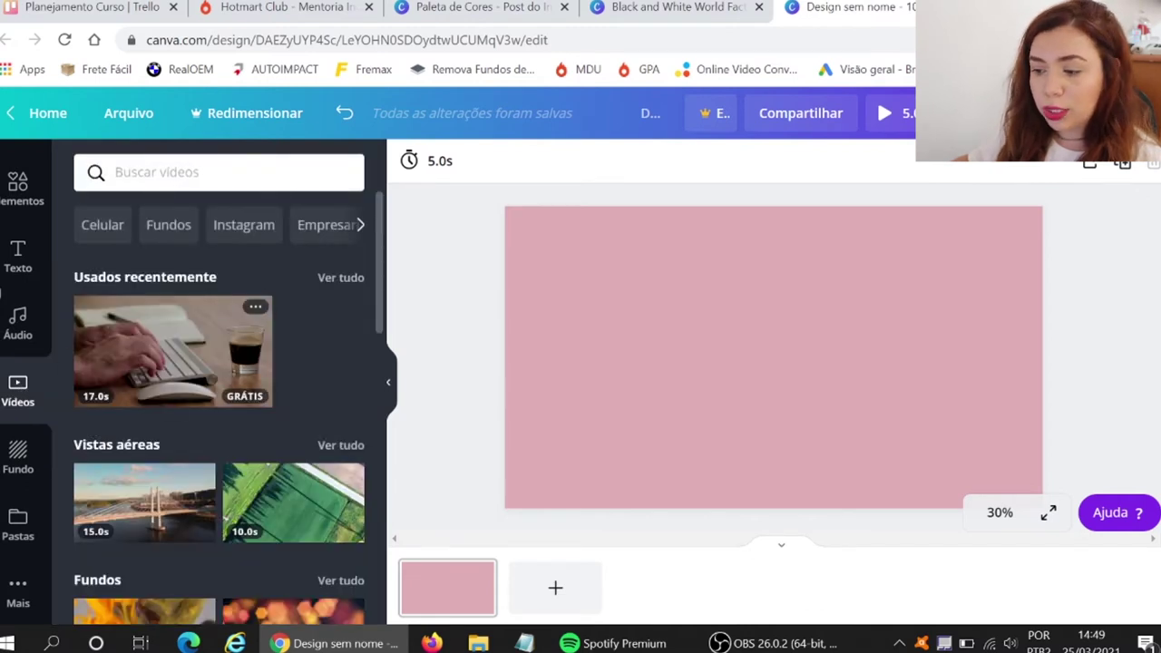
pyautogui.scroll(-2, 227, 363)
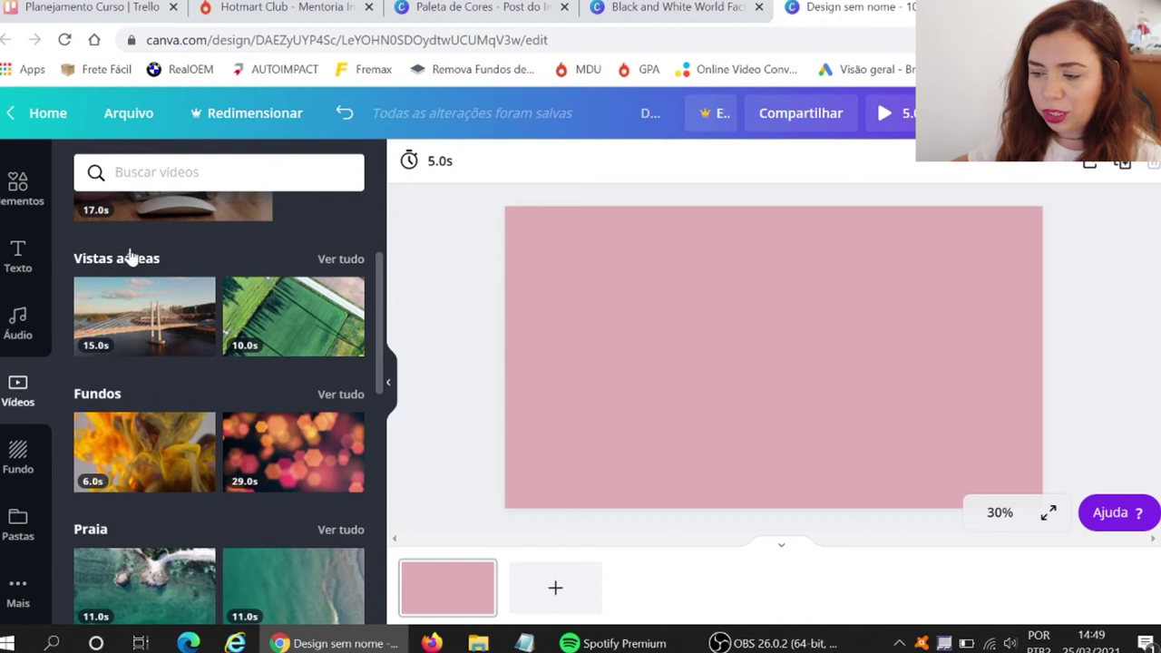
pyautogui.scroll(-1, 118, 331)
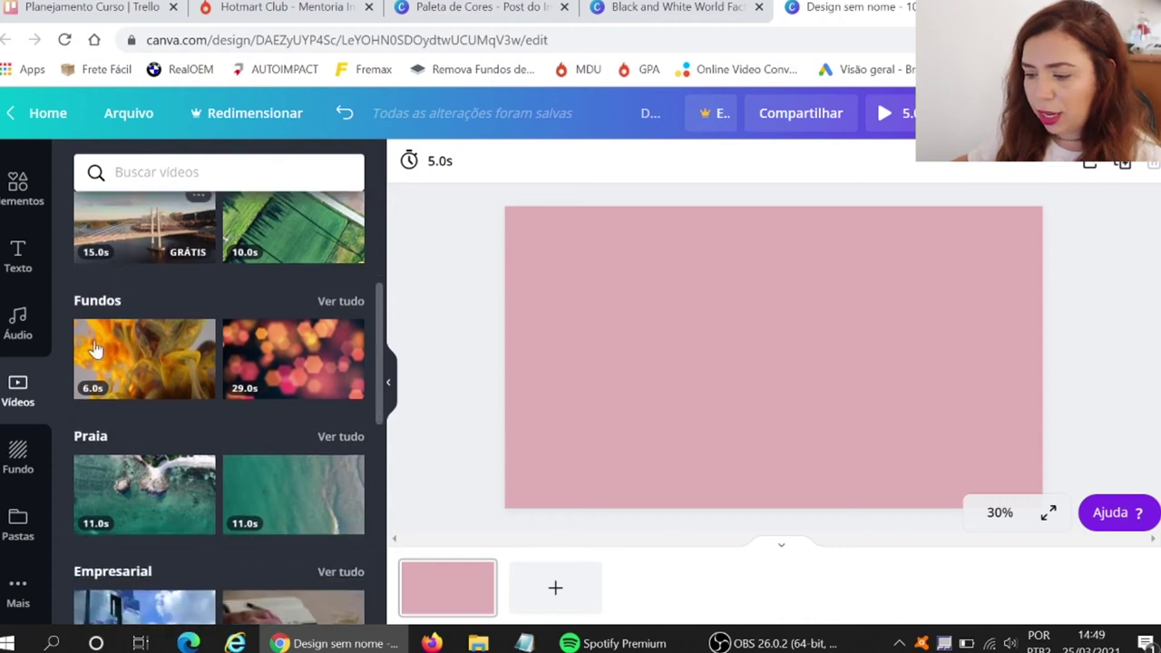
pyautogui.click(339, 302)
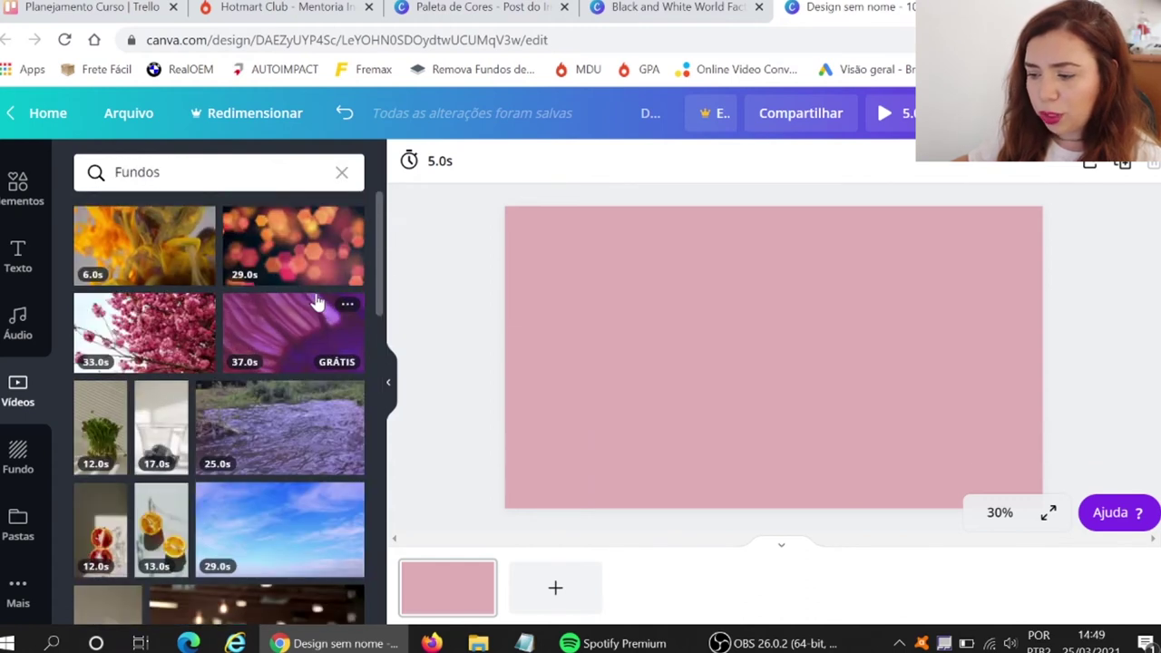
pyautogui.click(315, 303)
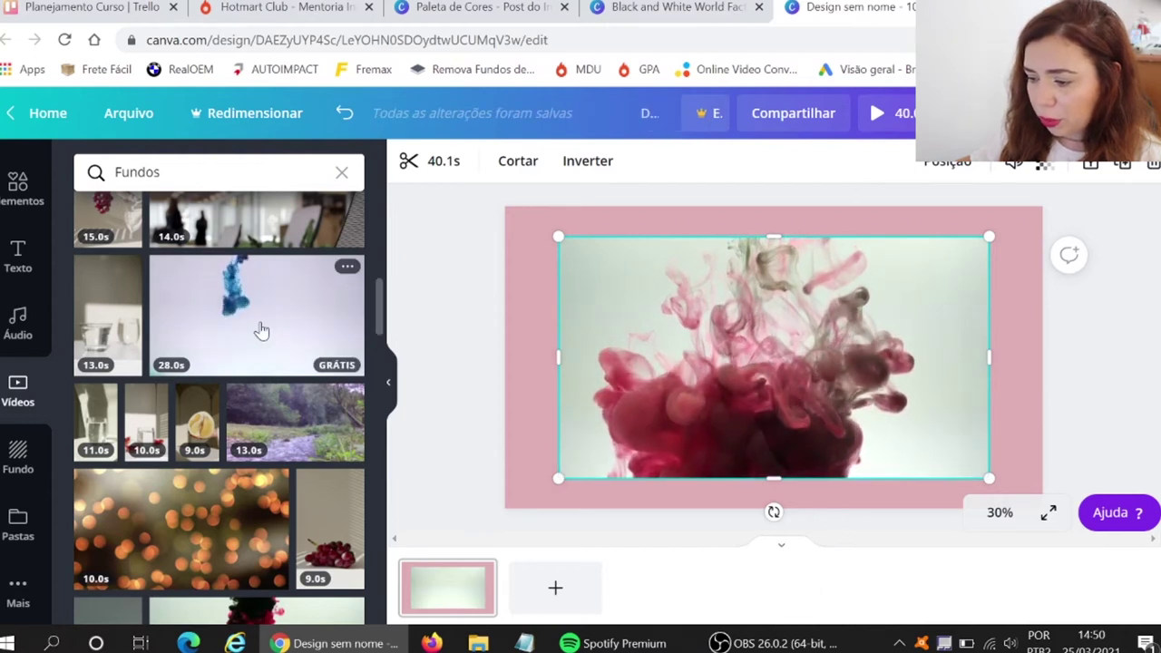
# - Enlarge the smoke video to cover the page and lower its transparency
pyautogui.scroll(1, 261, 330)
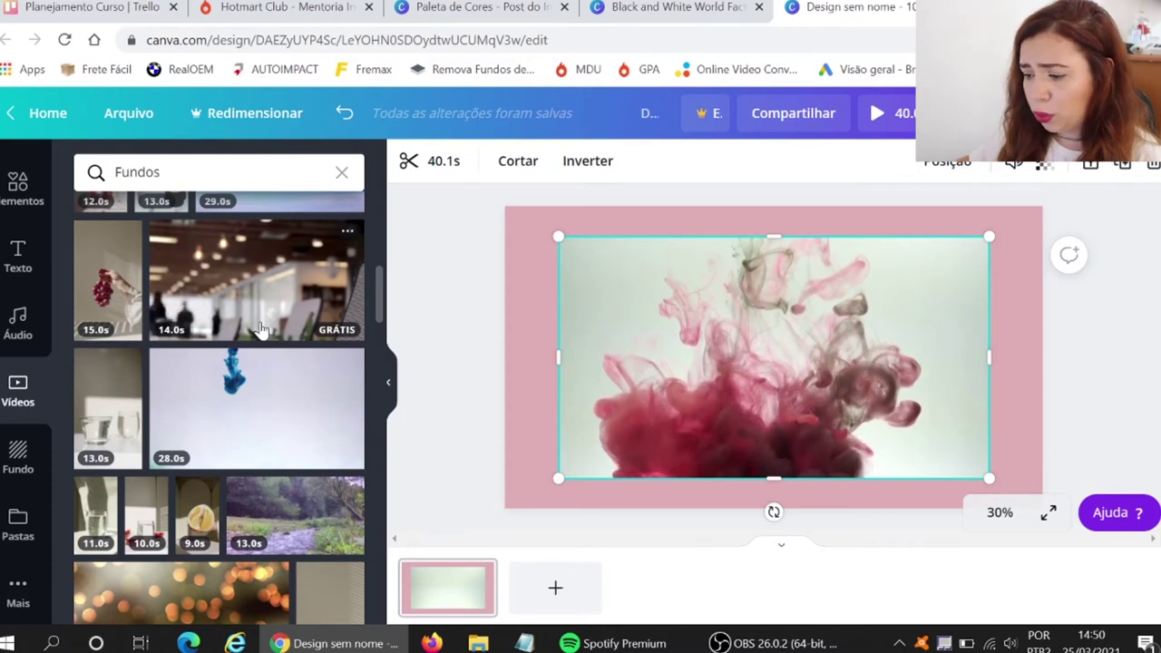
pyautogui.scroll(1, 261, 330)
pyautogui.scroll(1, 261, 331)
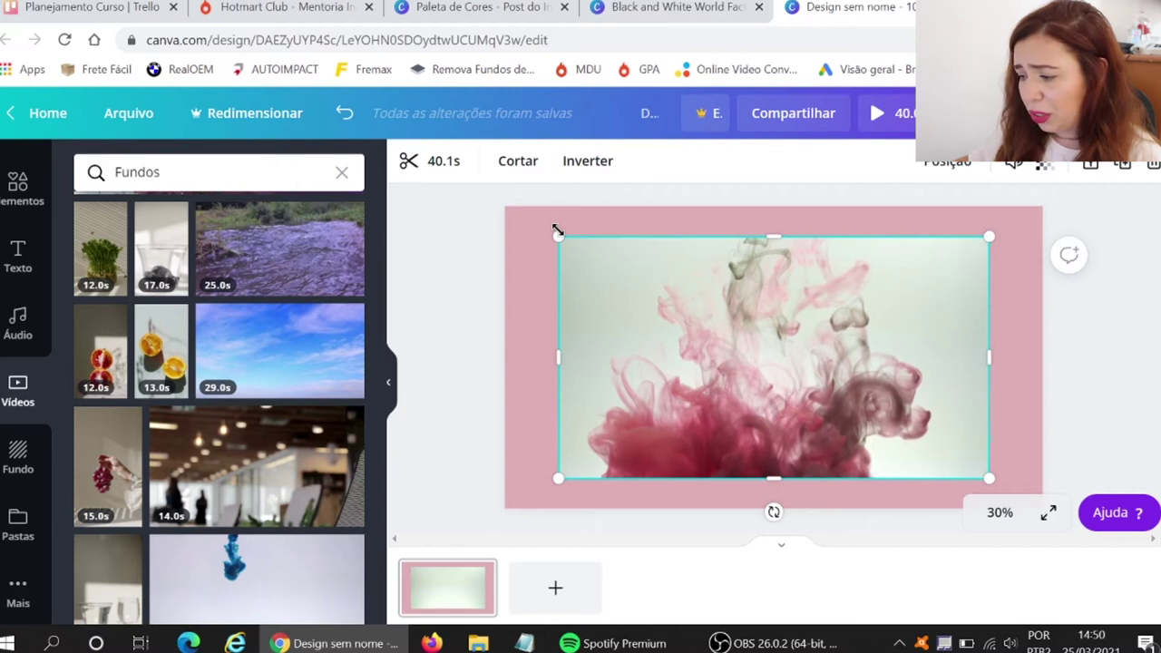
pyautogui.click(1043, 165)
pyautogui.moveTo(979, 227); pyautogui.dragTo(899, 234)
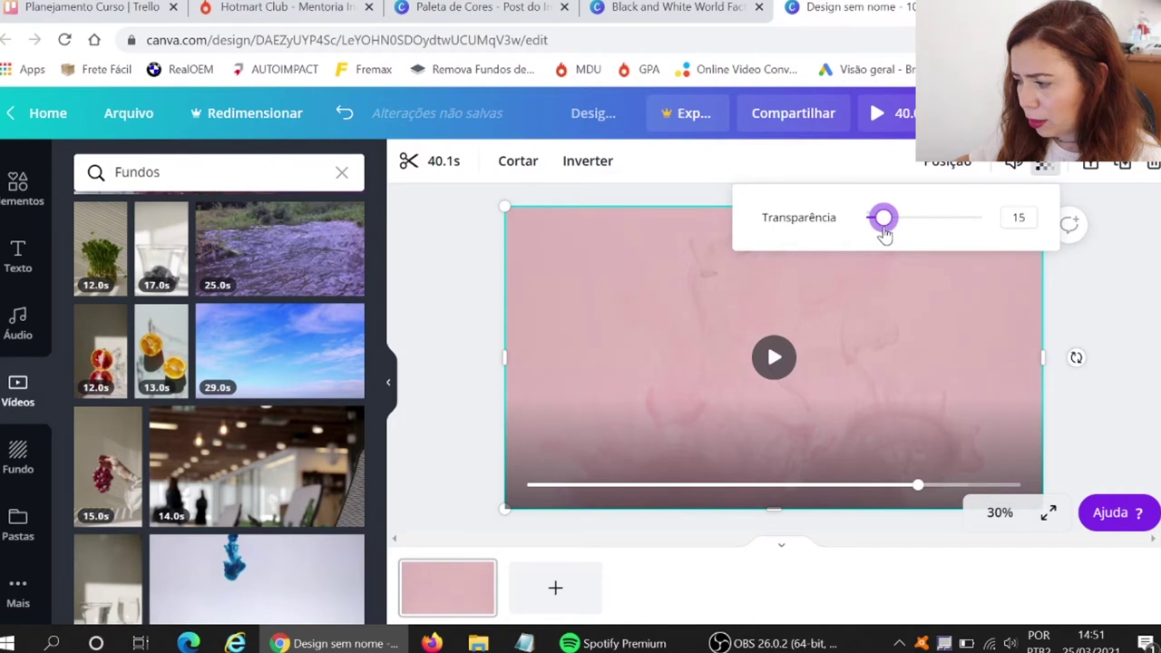
# - Preview the faded pink smoke video at transparency 15
pyautogui.click(1092, 297)
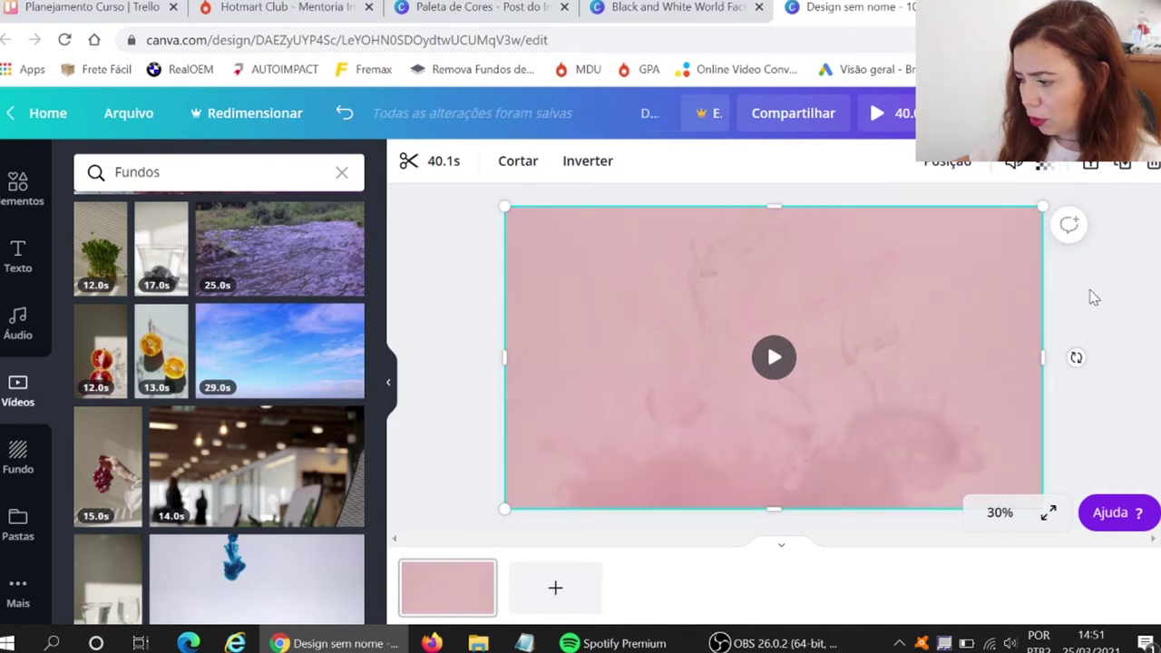
pyautogui.click(774, 357)
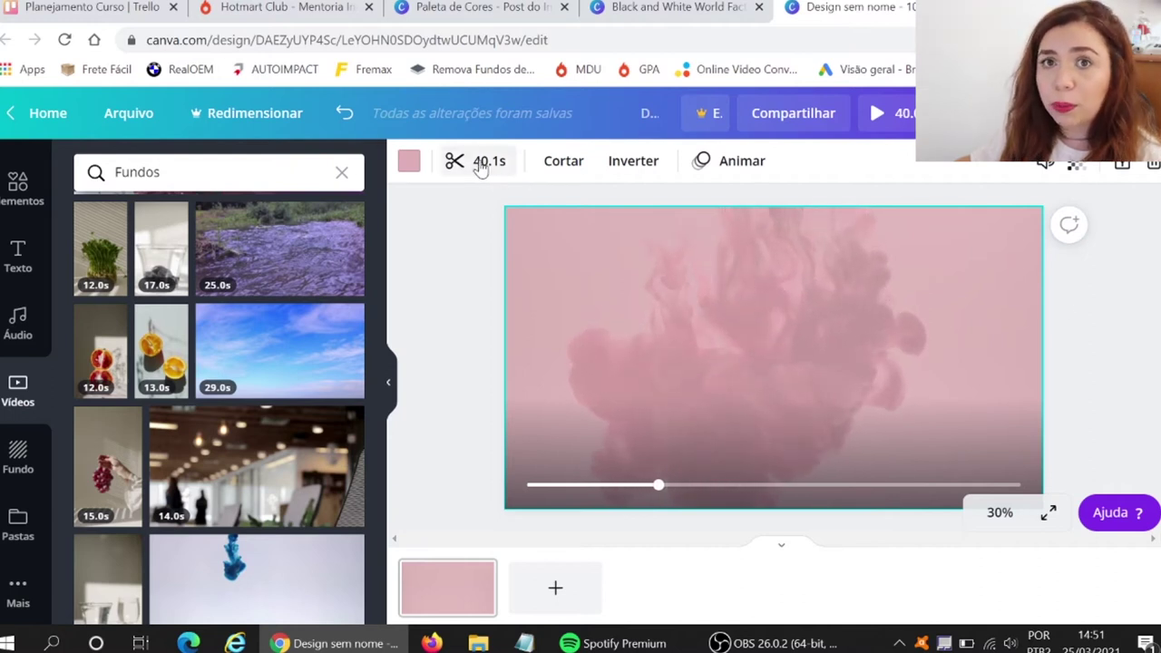
pyautogui.click(481, 165)
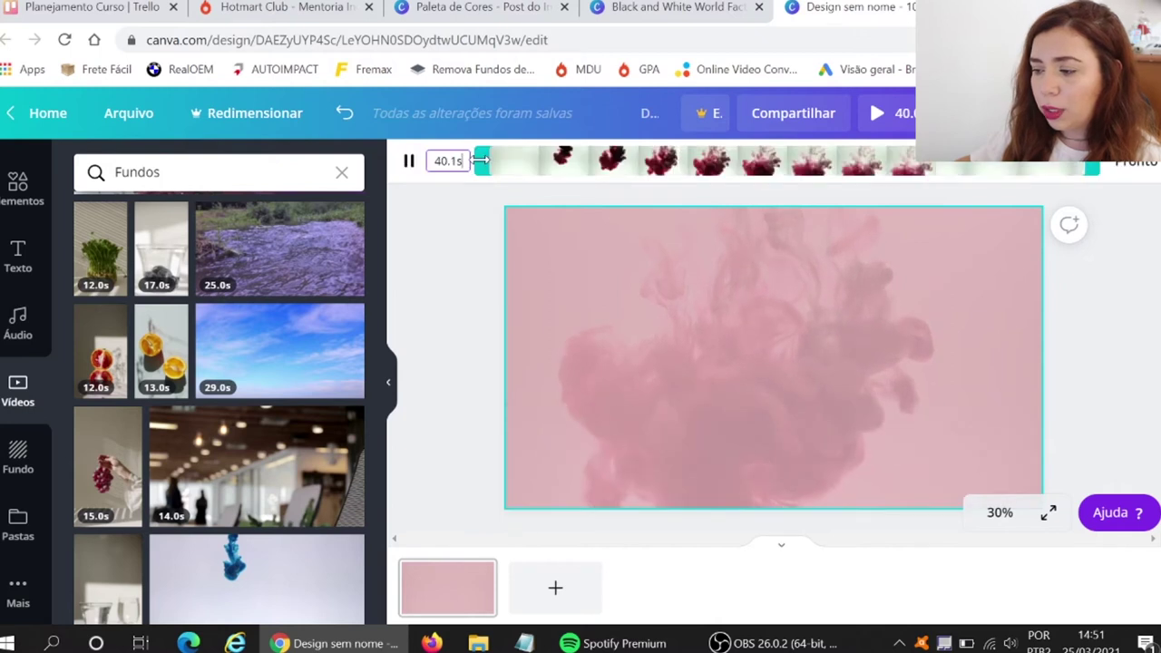
# - Trim the pink smoke clip from 40.1 s down to 5.2 s and replay it
pyautogui.moveTo(482, 161)
pyautogui.mouseDown()
pyautogui.moveTo(525, 163)
pyautogui.moveTo(490, 165)
pyautogui.moveTo(508, 169)
pyautogui.mouseUp()
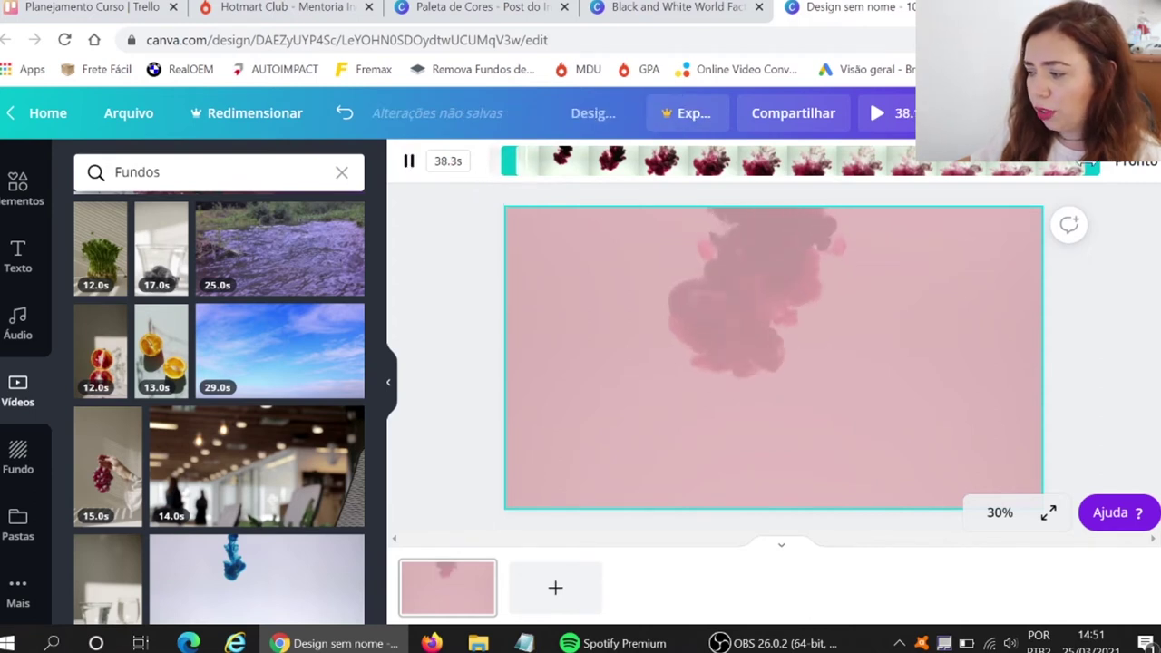
pyautogui.moveTo(1092, 166)
pyautogui.mouseDown()
pyautogui.moveTo(593, 157)
pyautogui.moveTo(600, 150)
pyautogui.mouseUp()
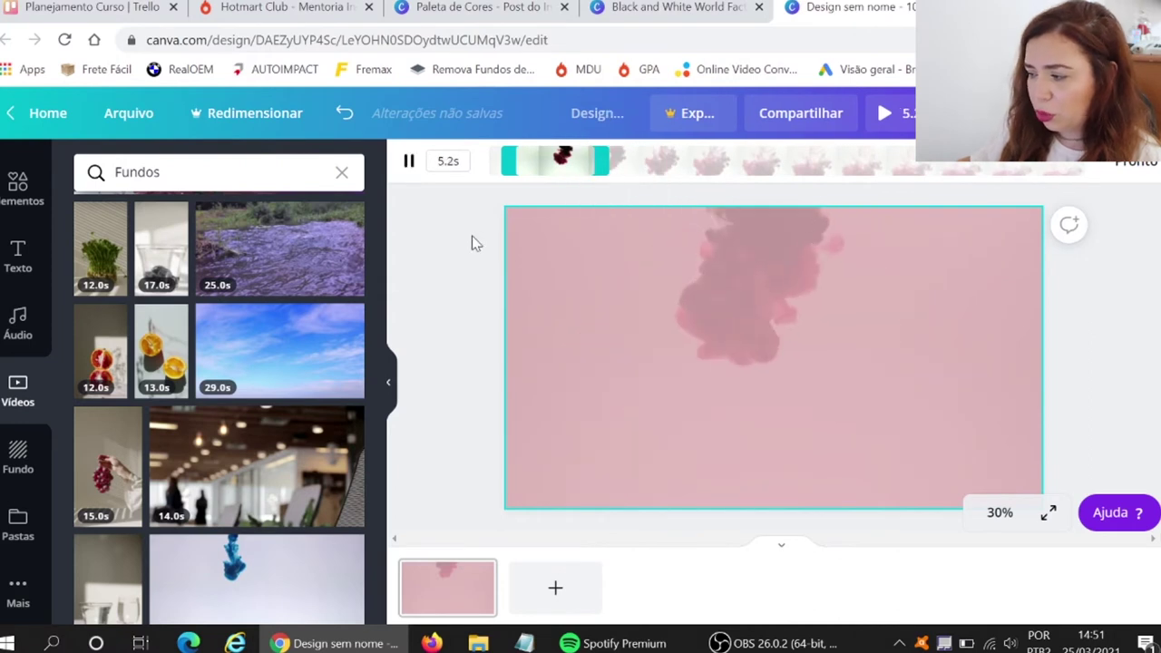
pyautogui.click(1145, 163)
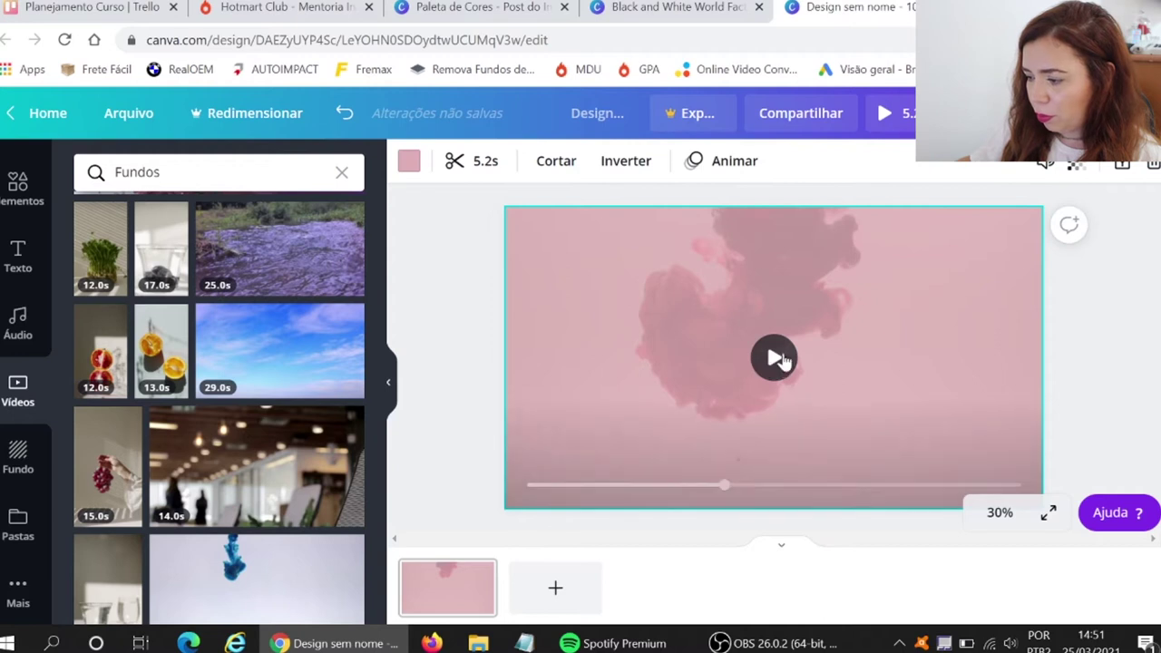
pyautogui.click(770, 359)
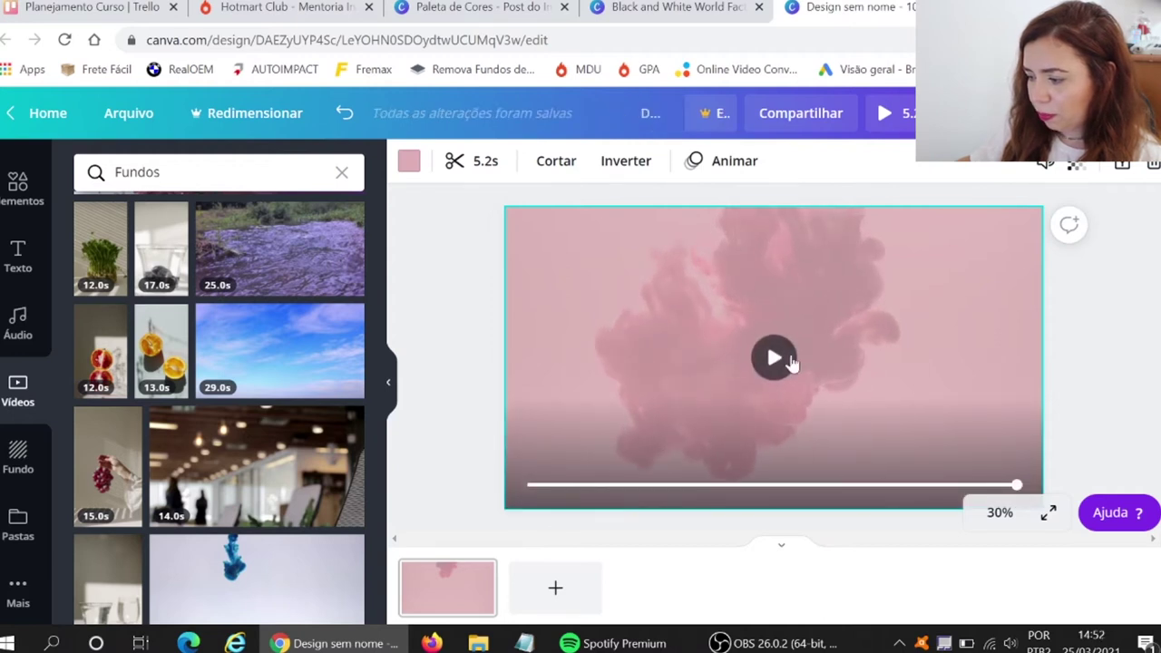
pyautogui.click(775, 358)
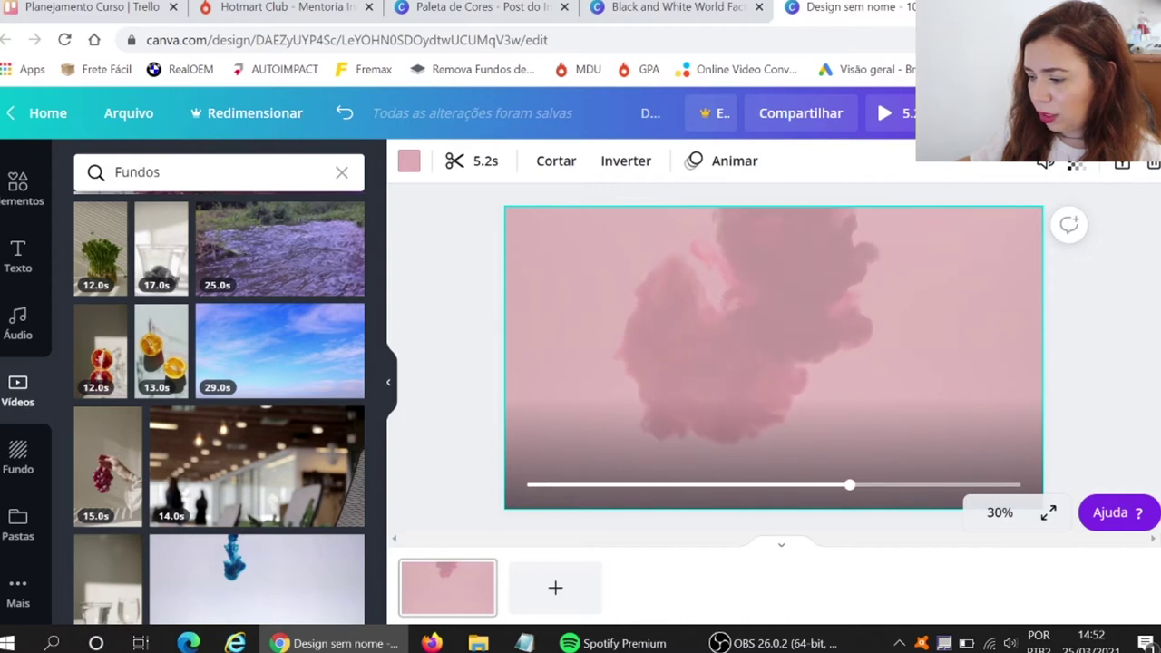
pyautogui.click(1119, 332)
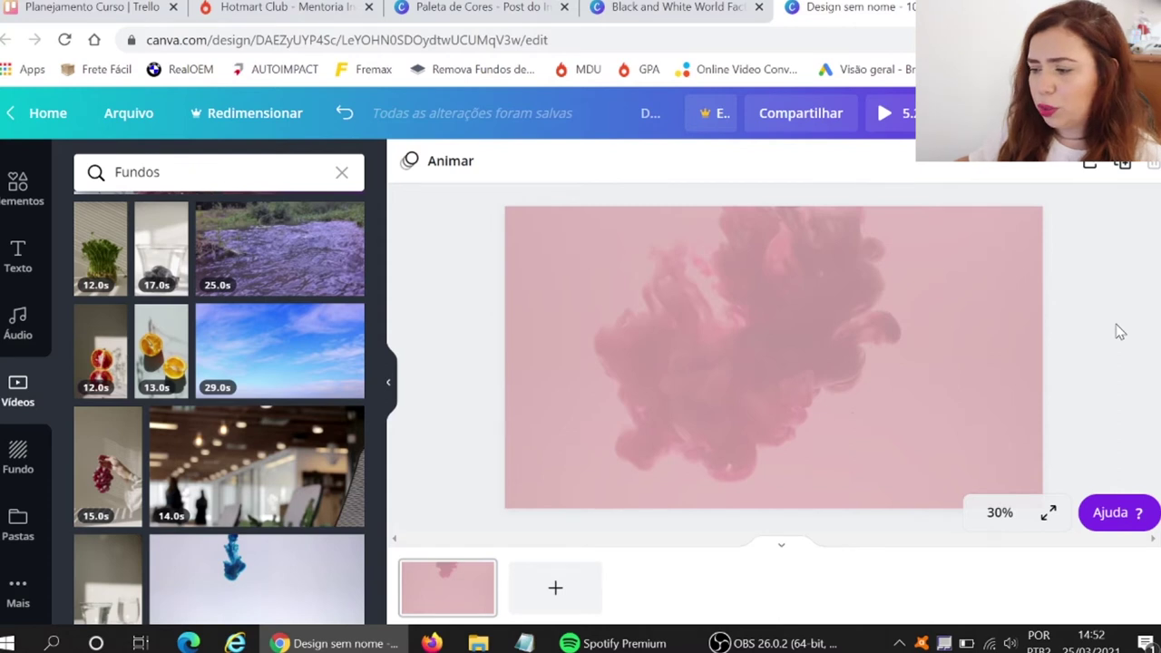
# - Add a GLOW-style 'BRUNA FONTES' title at size 113, centred on the page
pyautogui.click(12, 260)
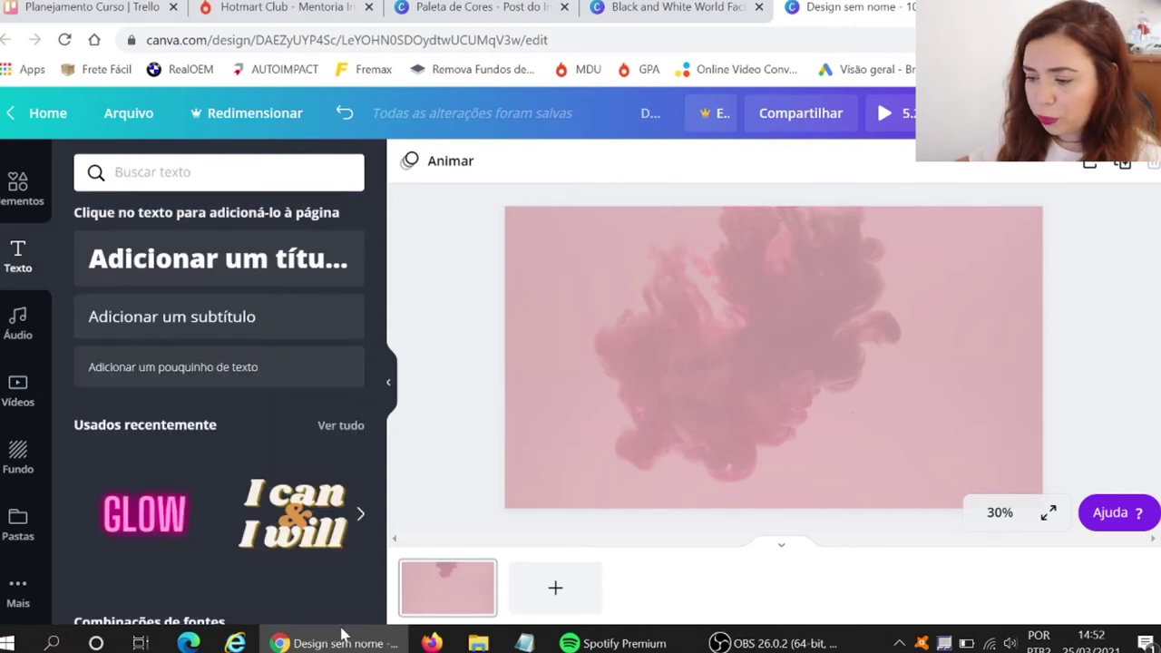
pyautogui.moveTo(144, 513)
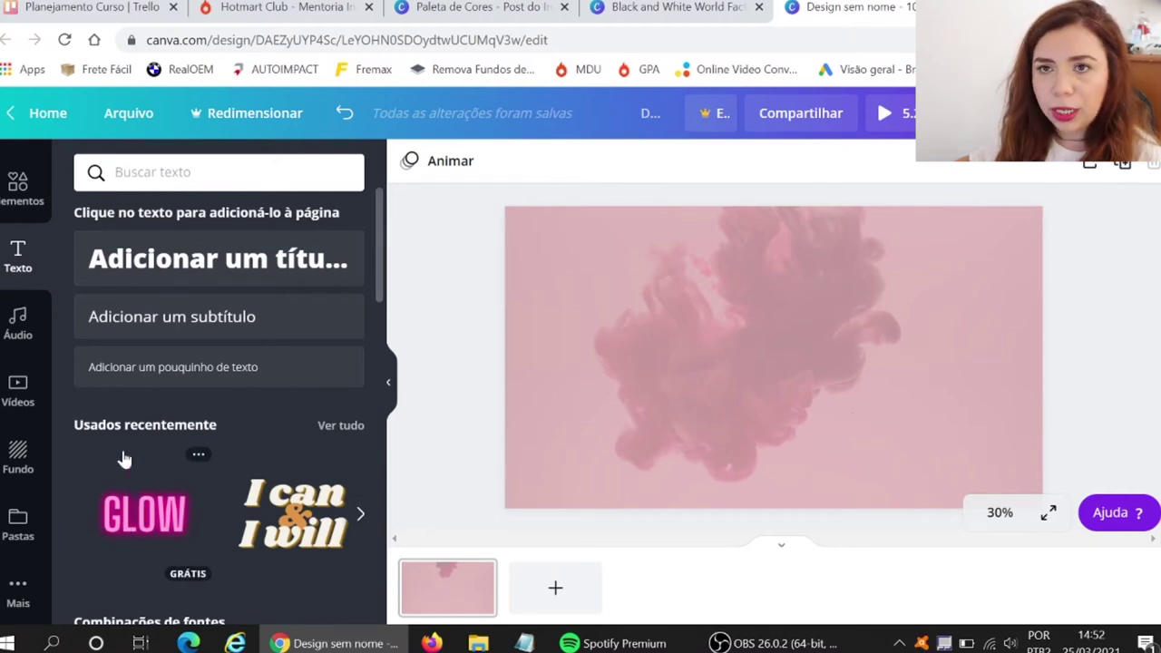
pyautogui.click(145, 535)
pyautogui.write('BRUNA FONTES')
pyautogui.scroll(2, 773, 357)
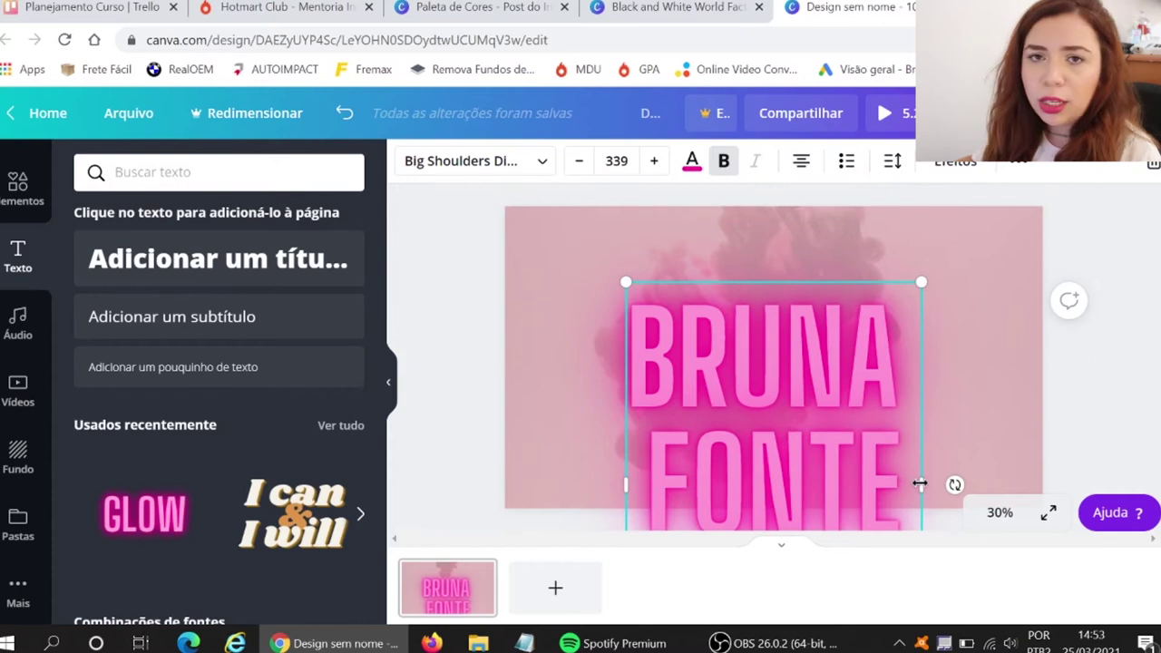
pyautogui.moveTo(920, 484); pyautogui.dragTo(1156, 445)
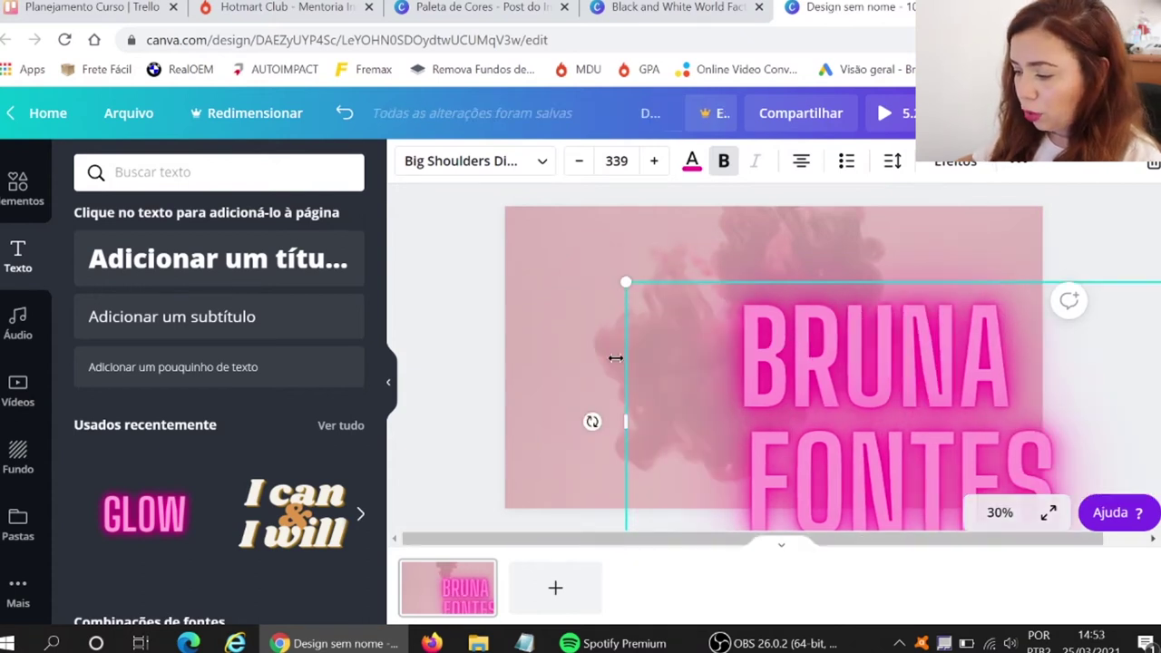
pyautogui.moveTo(624, 281); pyautogui.dragTo(621, 279)
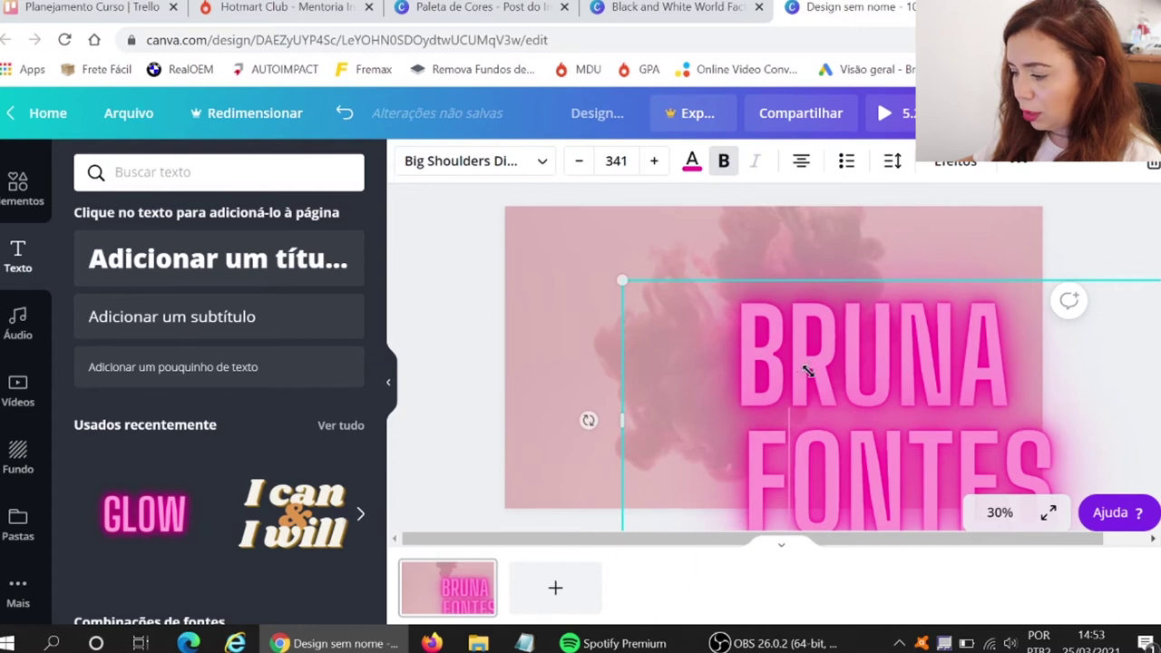
pyautogui.hotkey('ctrl', 'z')
pyautogui.moveTo(824, 389); pyautogui.dragTo(817, 388)
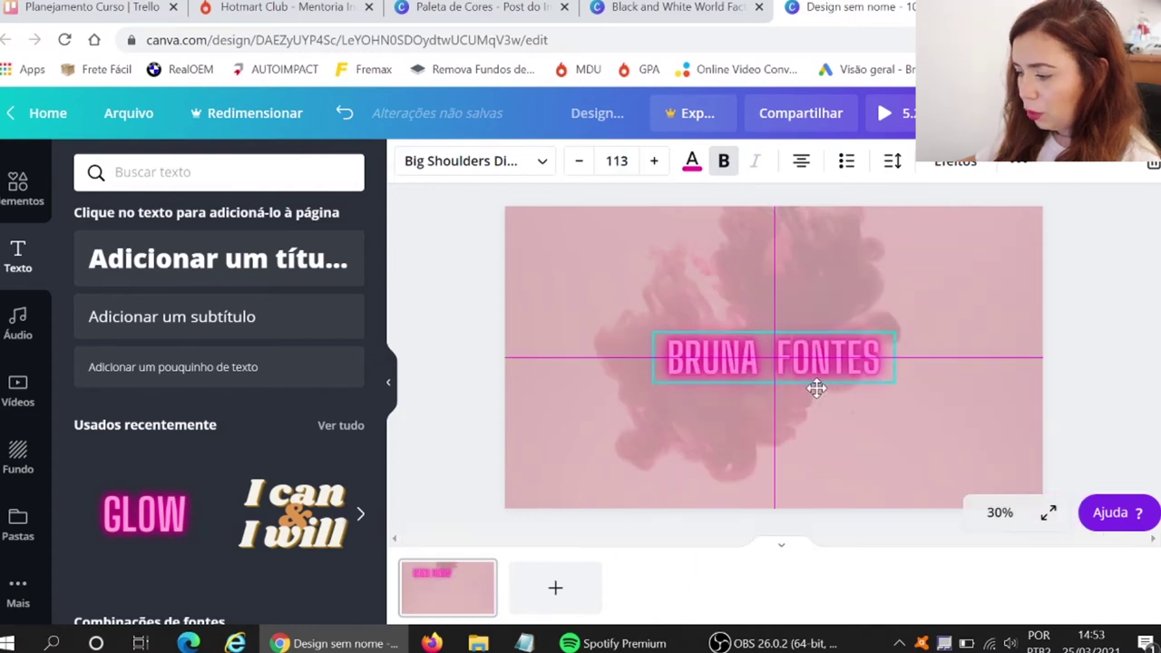
pyautogui.moveTo(819, 382); pyautogui.dragTo(819, 381)
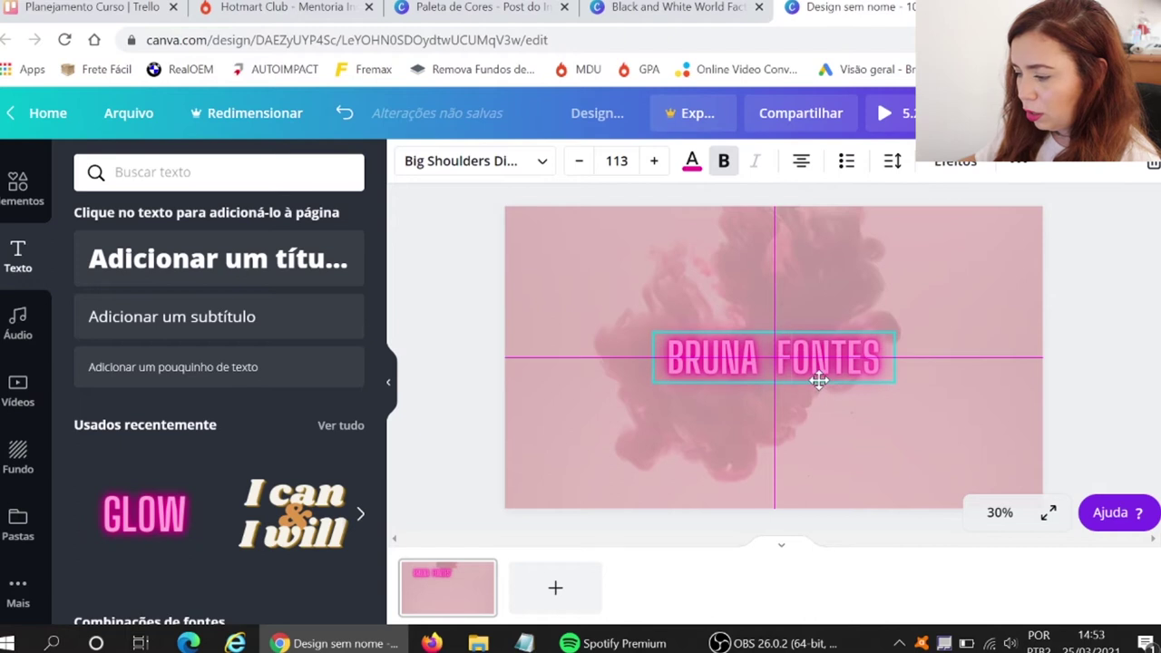
pyautogui.click(1097, 312)
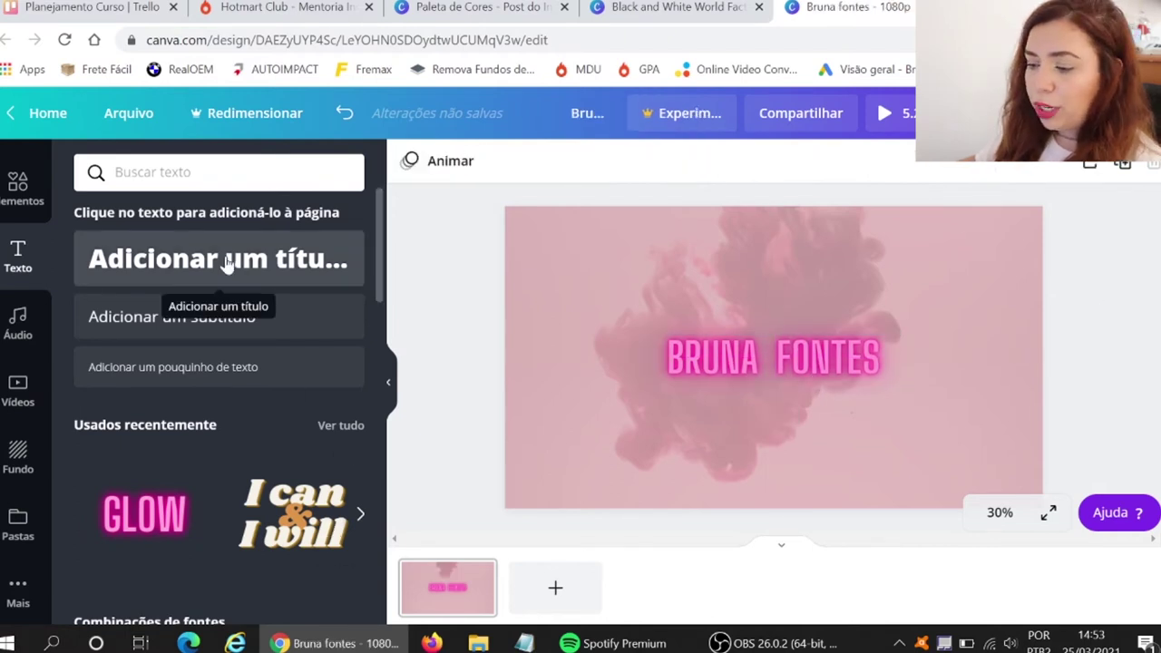
# - Add a heading below the name and set its font to Nourd Bold
pyautogui.click(228, 262)
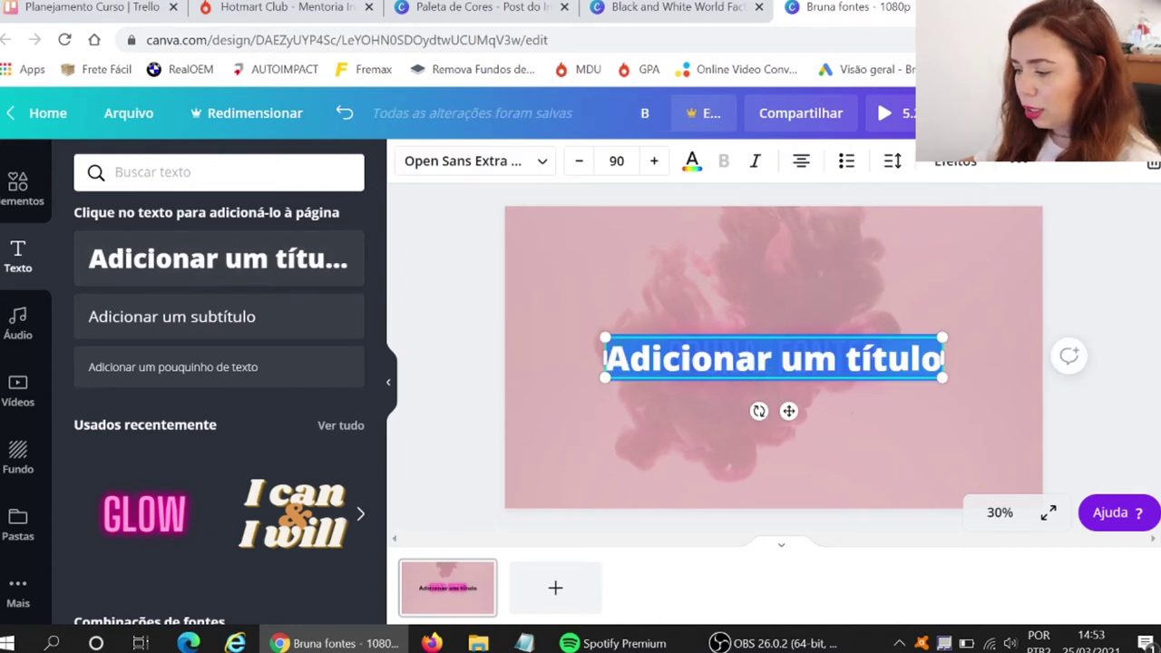
pyautogui.moveTo(765, 379); pyautogui.dragTo(758, 440)
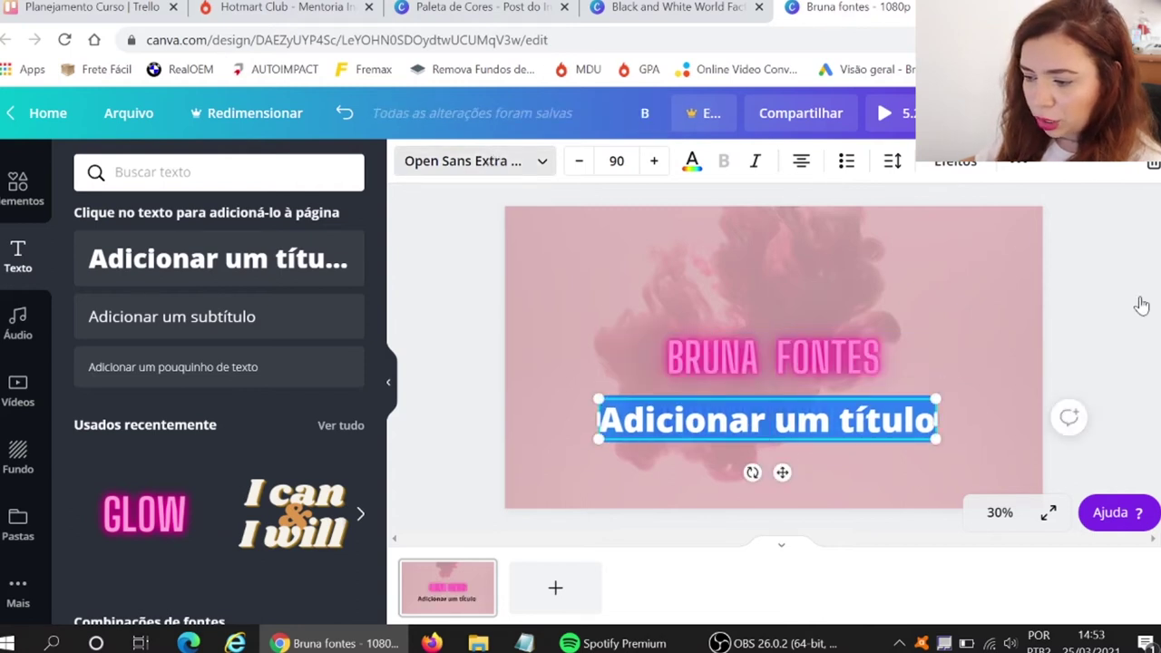
pyautogui.click(471, 161)
pyautogui.click(118, 328)
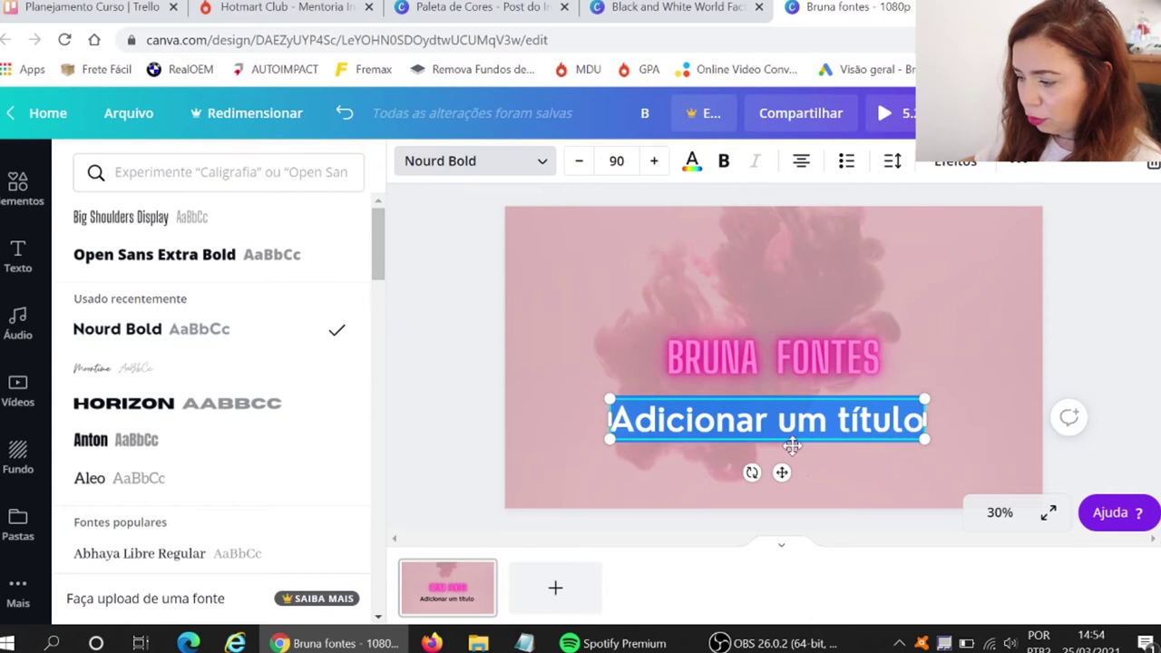
# - Make the heading bold 'Marketing Digital e Dicas para Afiliados' on one line at size 50,7
pyautogui.click(903, 420)
pyautogui.moveTo(923, 420); pyautogui.dragTo(598, 426)
pyautogui.write('Marketing Digital e Dicas para Afiliados')
pyautogui.hotkey('ctrl', 'a')
pyautogui.click(723, 161)
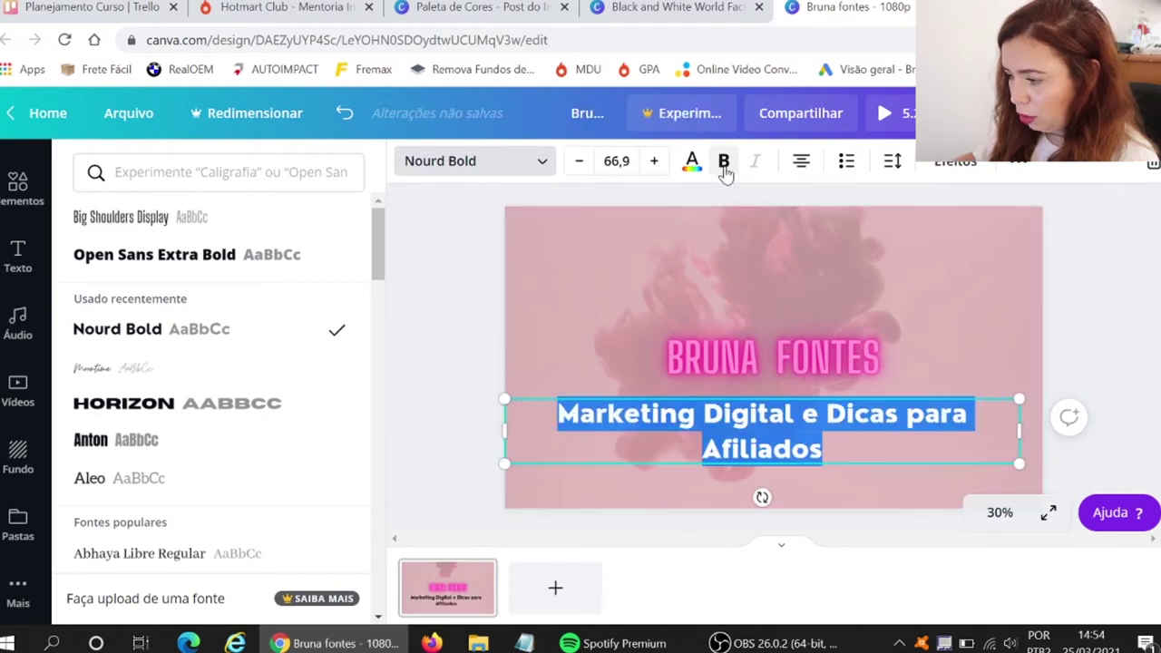
pyautogui.moveTo(1017, 461)
pyautogui.mouseDown()
pyautogui.moveTo(898, 444)
pyautogui.moveTo(969, 417)
pyautogui.mouseUp()
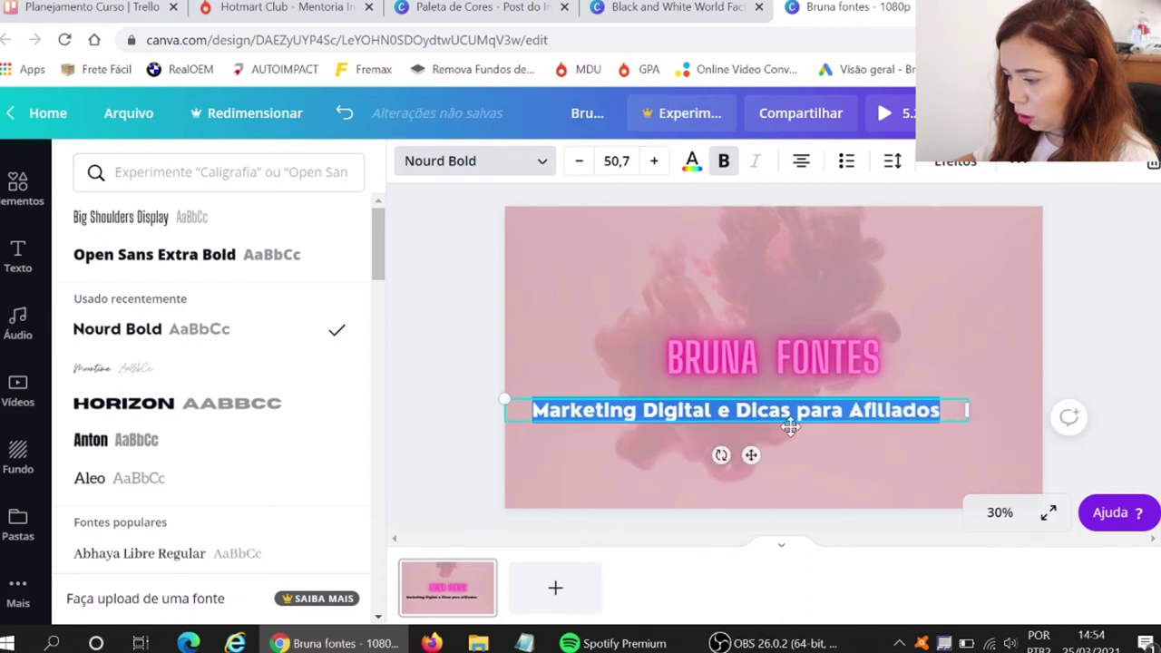
pyautogui.click(692, 160)
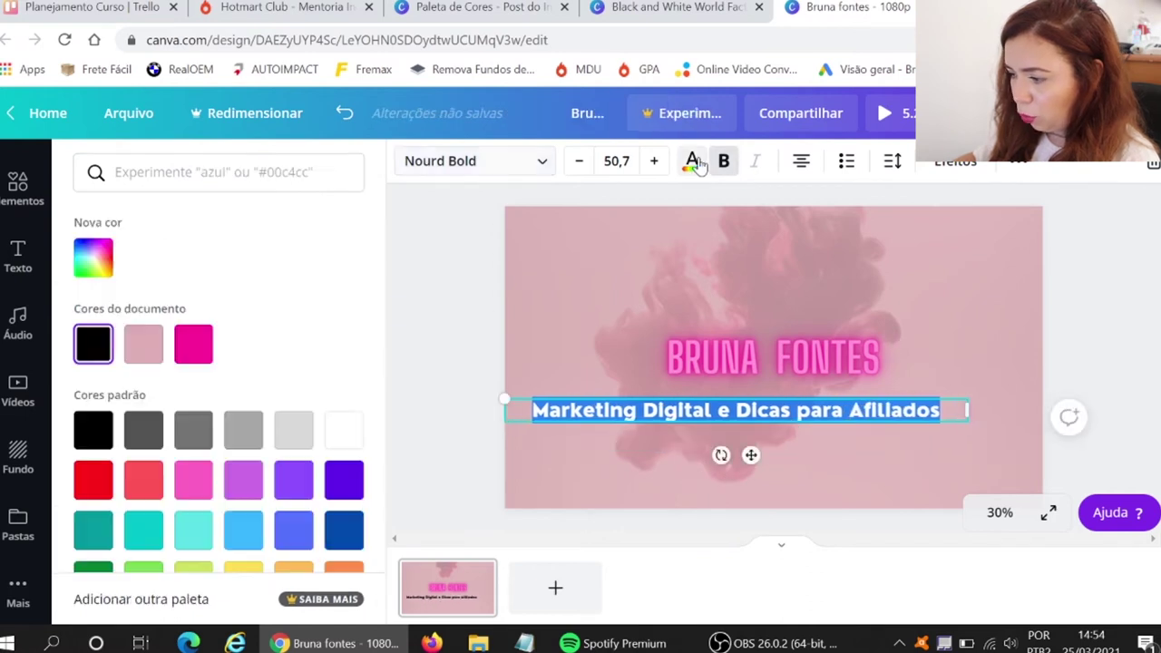
# - Colour the subtitle off-white #FAF6F6, copied from the Paleta de Cores design
pyautogui.click(653, 6)
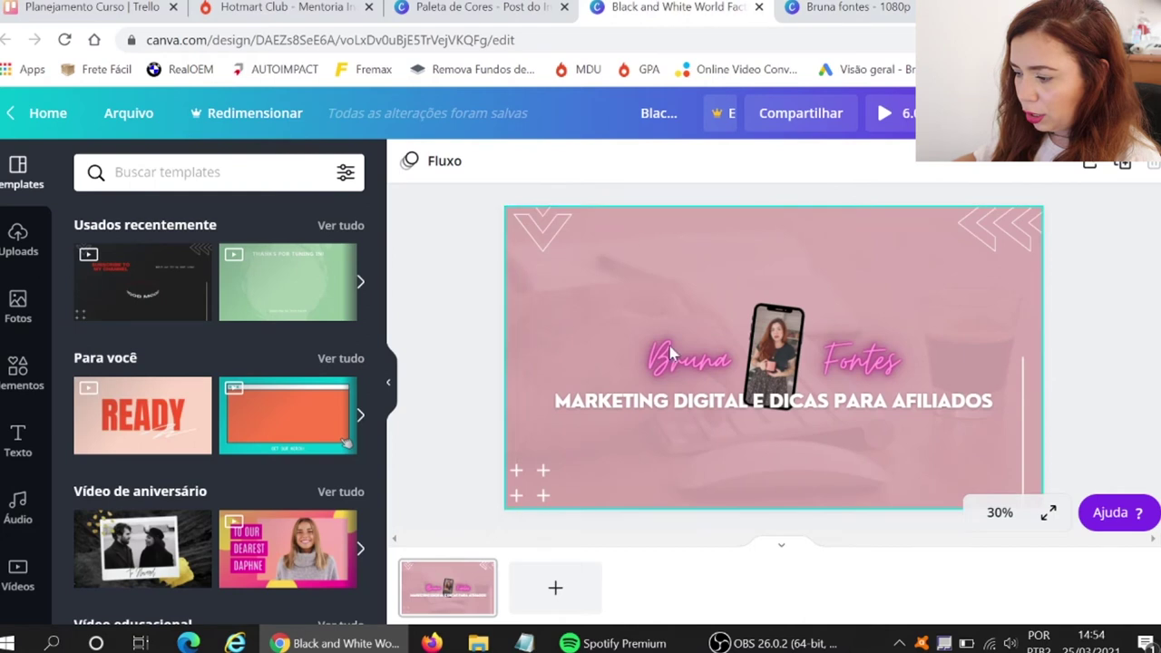
pyautogui.hotkey('ctrl', 'shift', 'Tab')
pyautogui.click(863, 390)
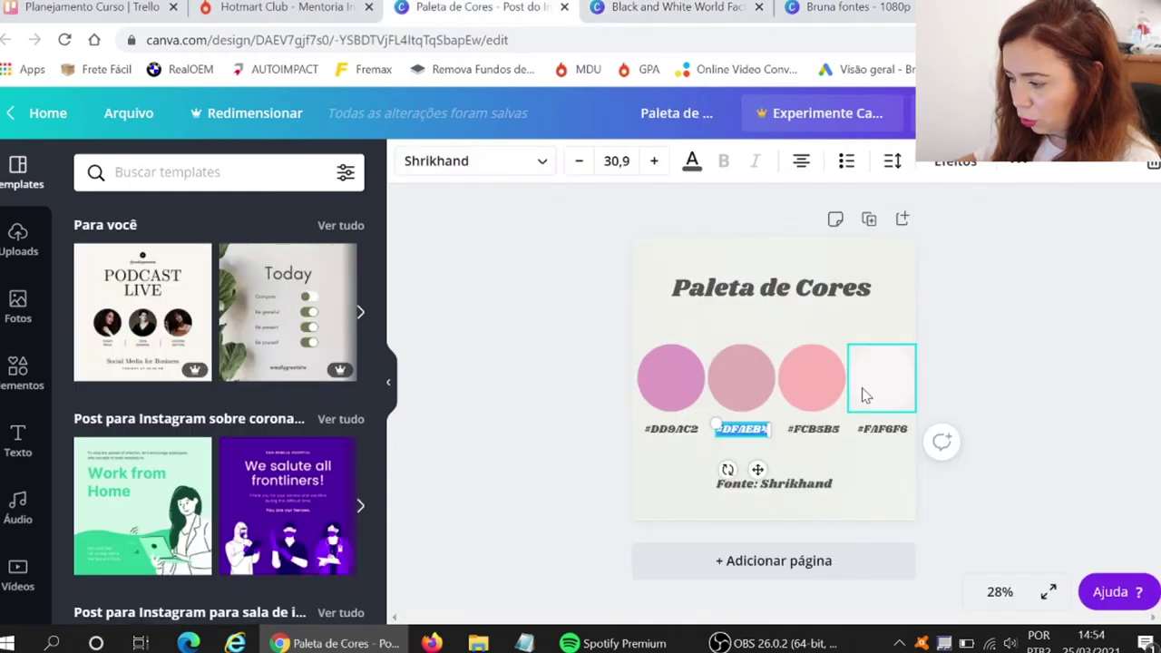
pyautogui.click(879, 433)
pyautogui.rightClick(879, 430)
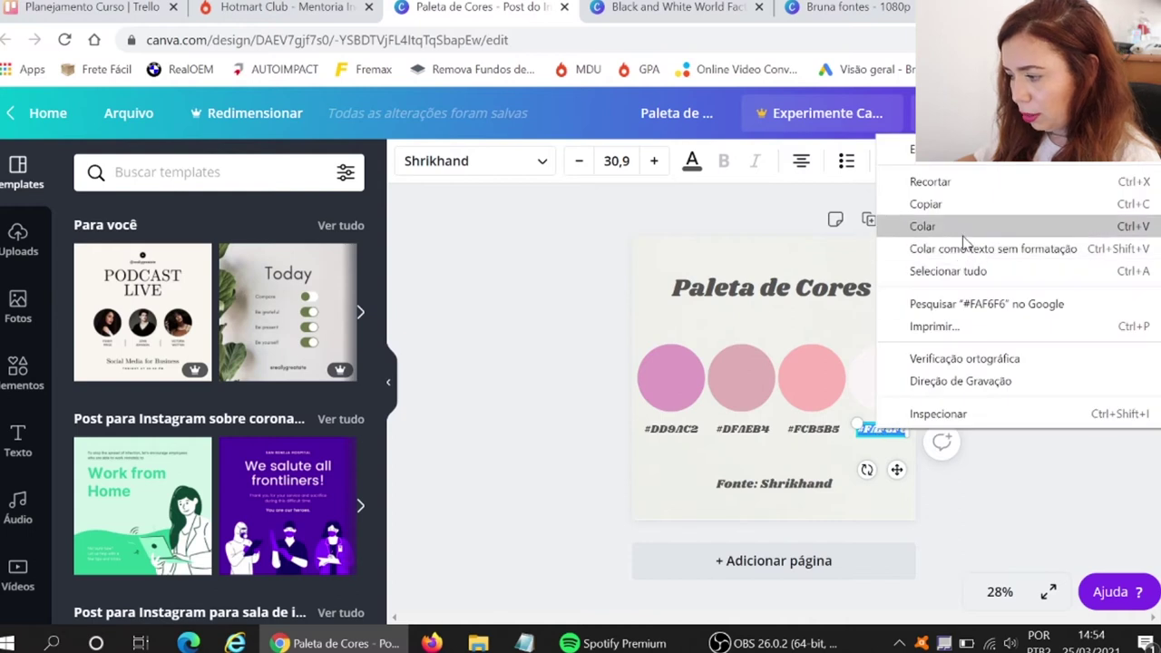
pyautogui.click(916, 199)
pyautogui.click(904, 6)
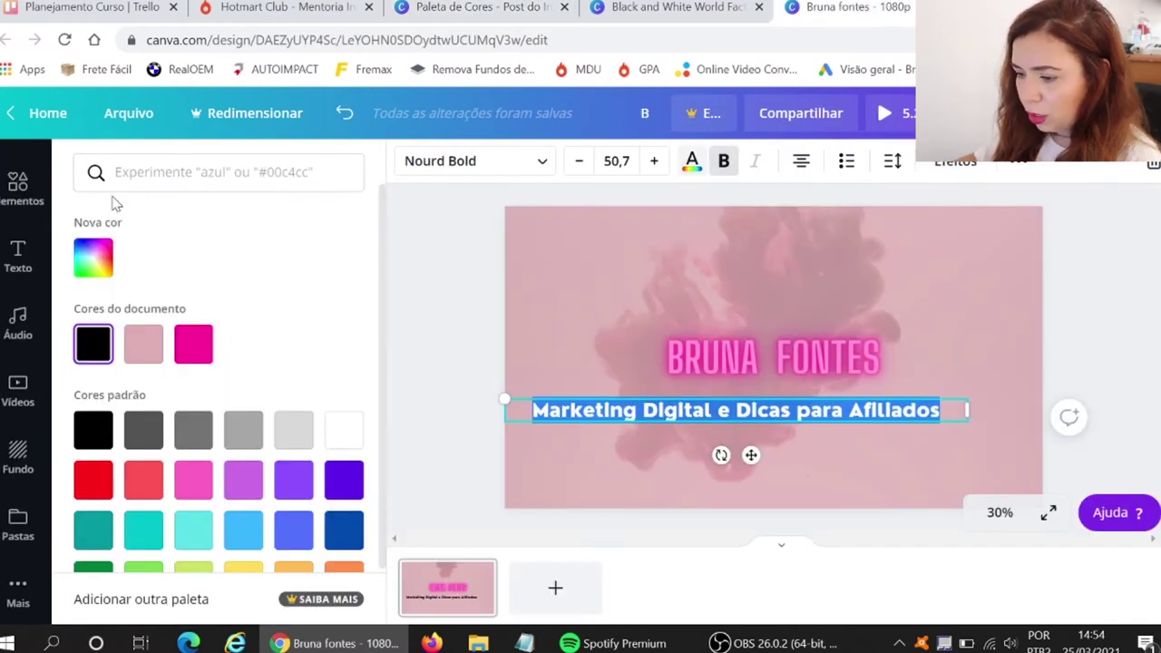
pyautogui.click(93, 257)
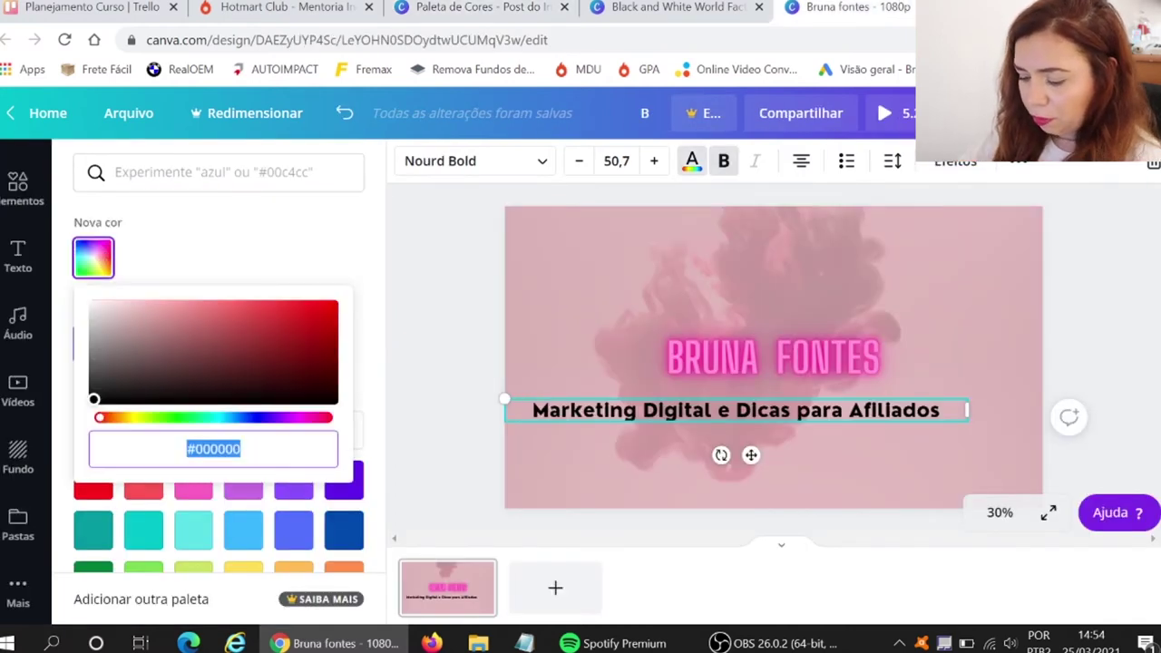
pyautogui.write('#FAF6F6')
pyautogui.click(420, 355)
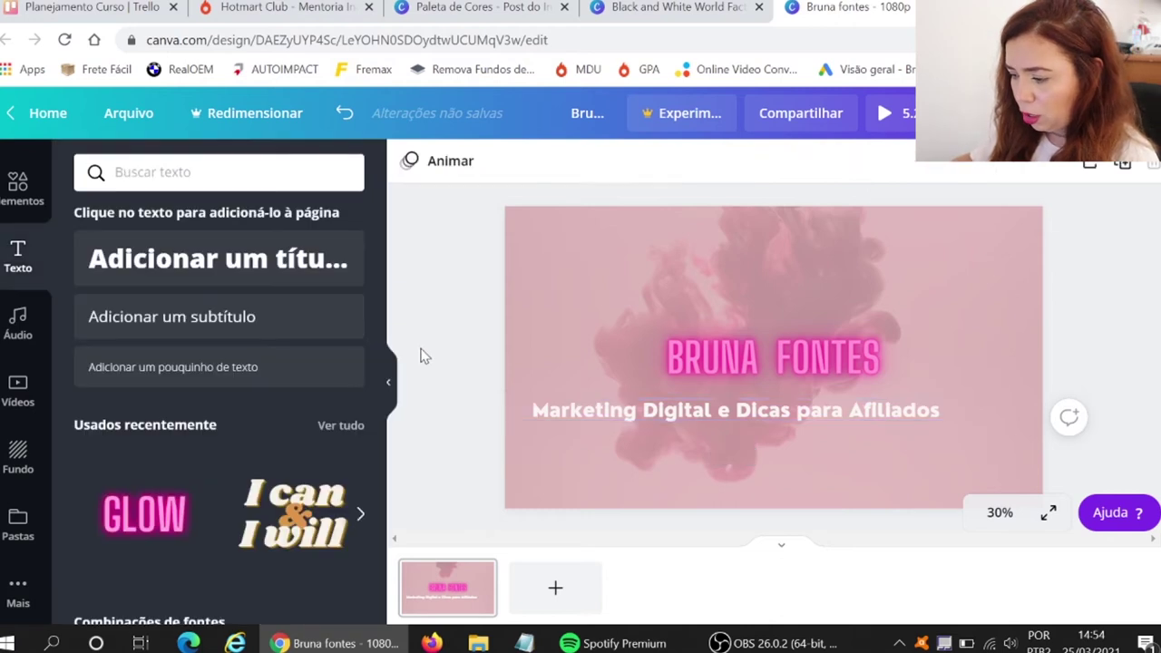
pyautogui.click(650, 413)
# - Centre the subtitle and give it the Flutuante shadow effect at intensity 50
pyautogui.moveTo(676, 417)
pyautogui.mouseDown()
pyautogui.moveTo(697, 421)
pyautogui.moveTo(685, 415)
pyautogui.mouseUp()
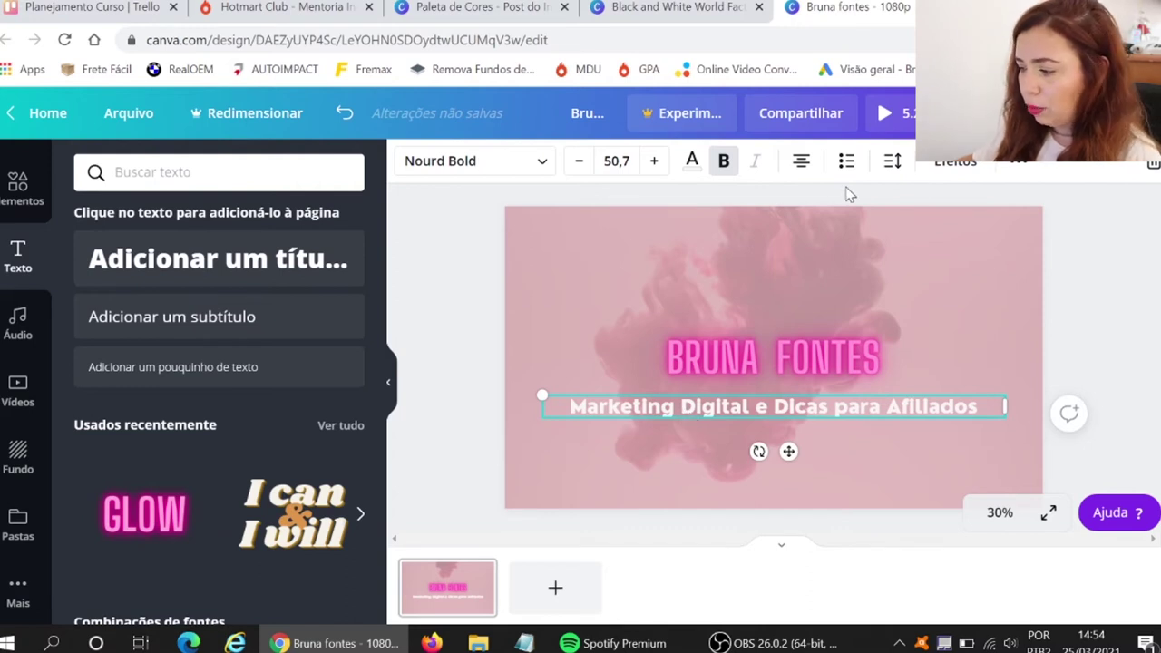
pyautogui.click(948, 172)
pyautogui.click(313, 251)
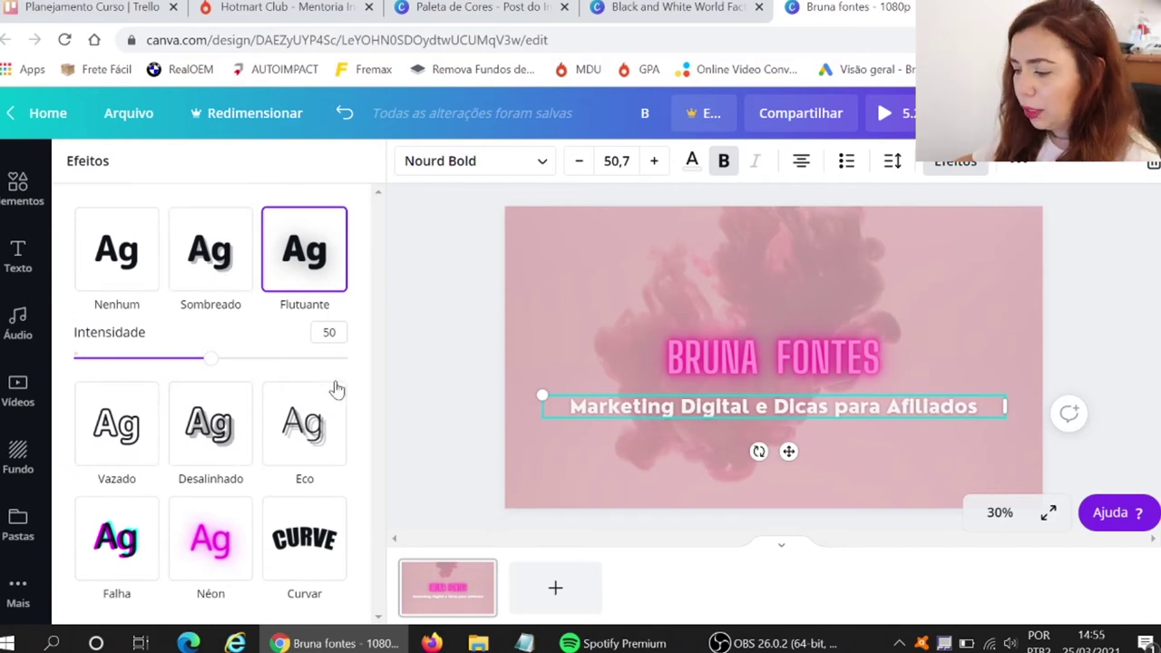
pyautogui.press('Escape')
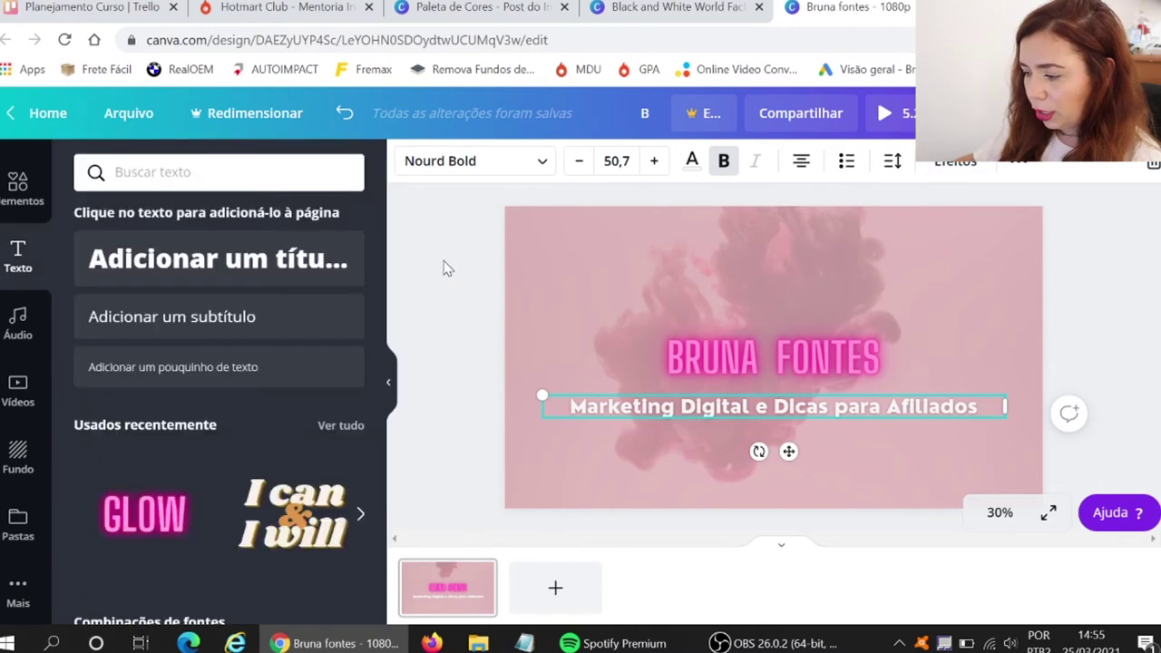
pyautogui.press('Escape')
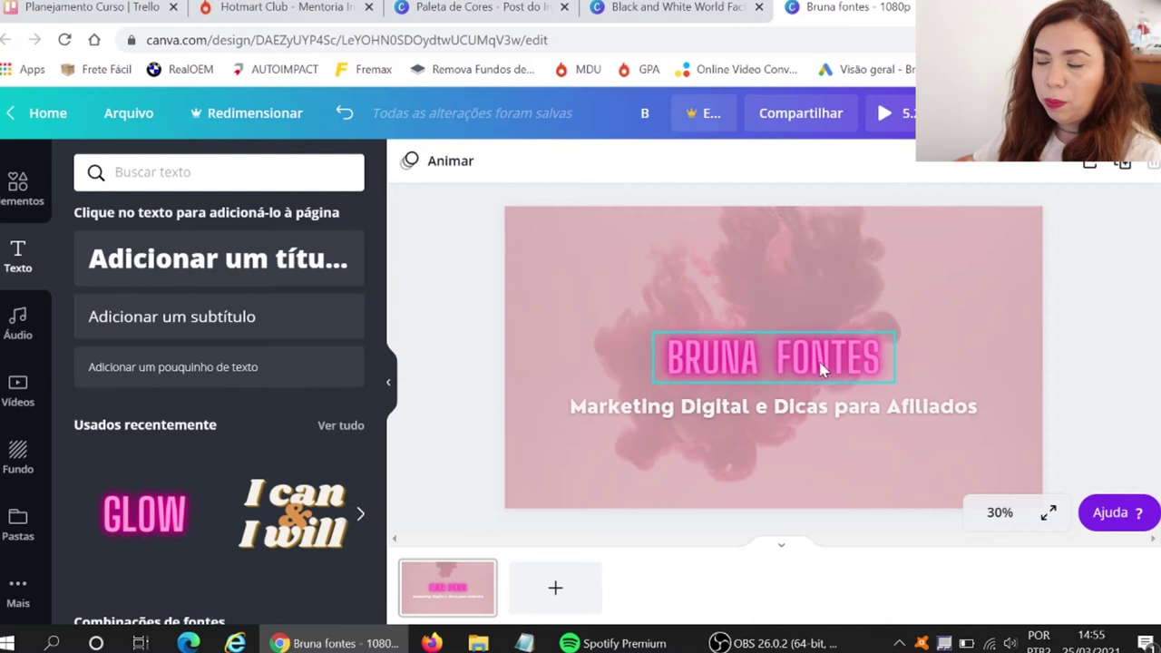
pyautogui.click(822, 368)
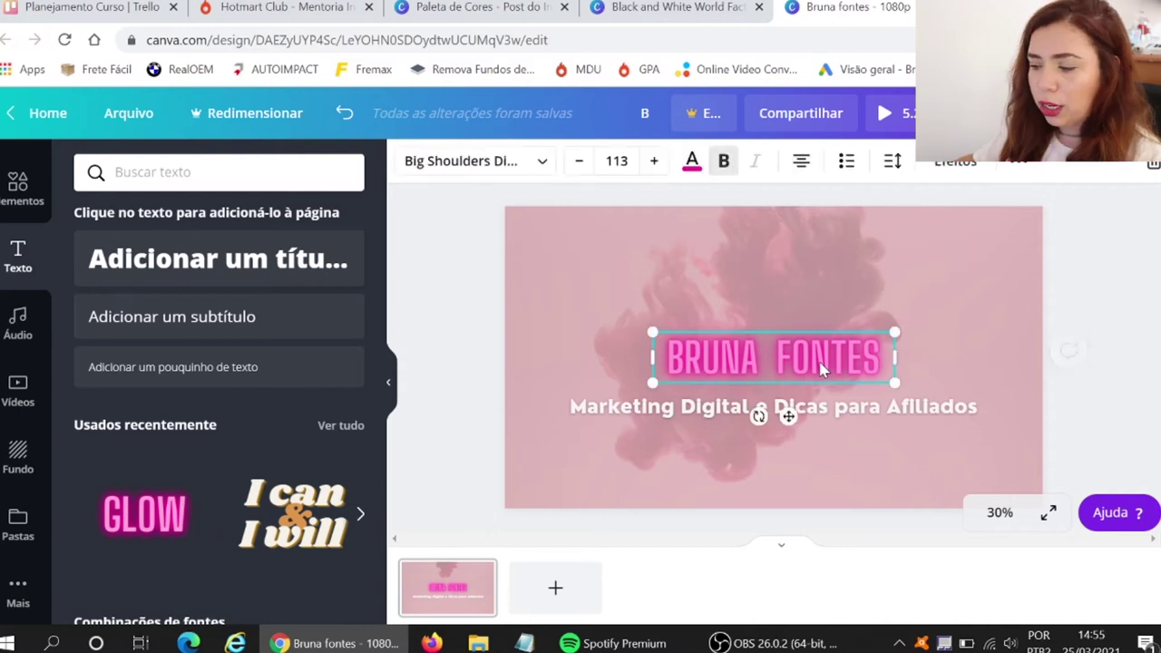
# - Duplicate the BRUNA FONTES title, move the copy down and recolour it black
pyautogui.click(1018, 170)
pyautogui.click(1007, 206)
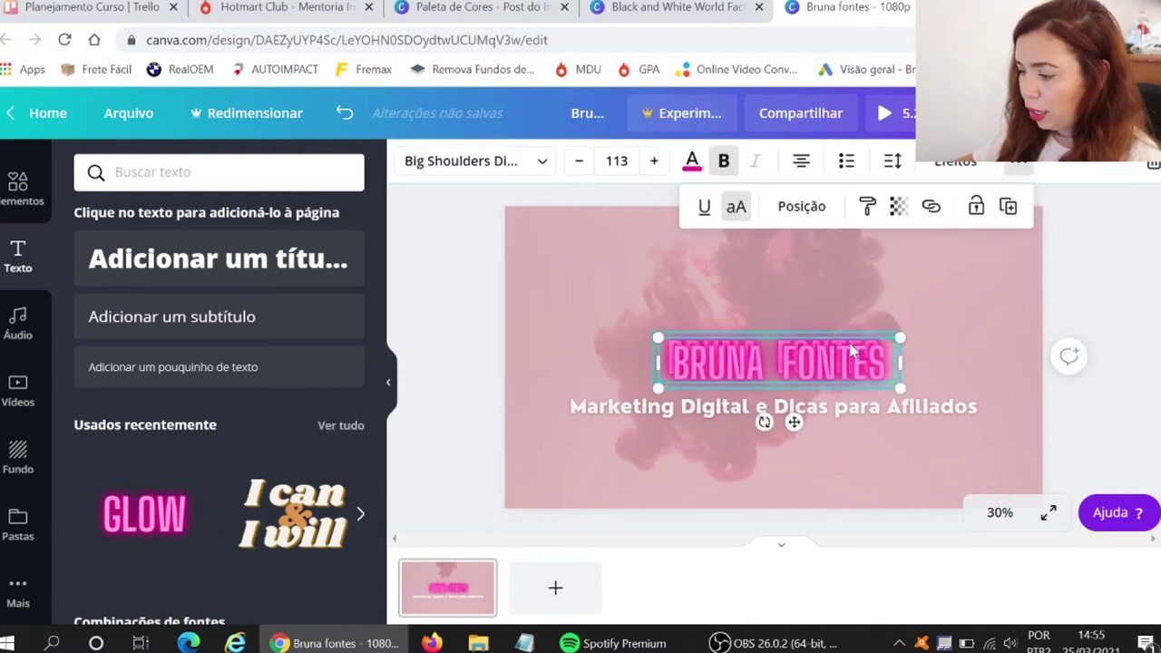
pyautogui.moveTo(852, 352); pyautogui.dragTo(836, 357)
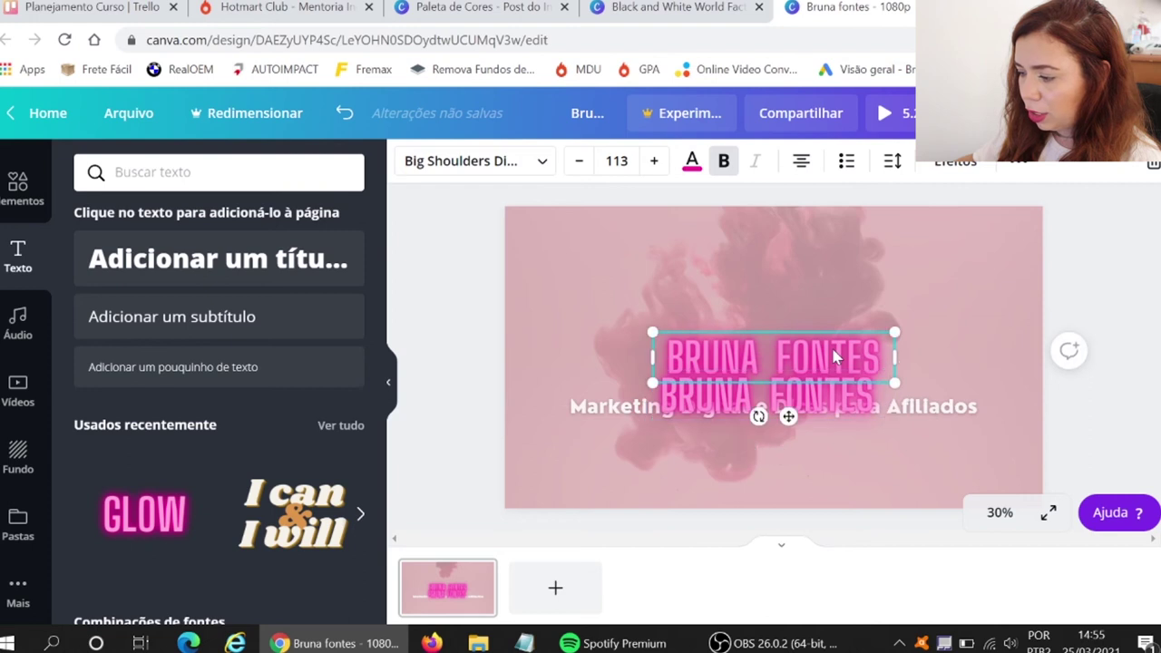
pyautogui.click(689, 163)
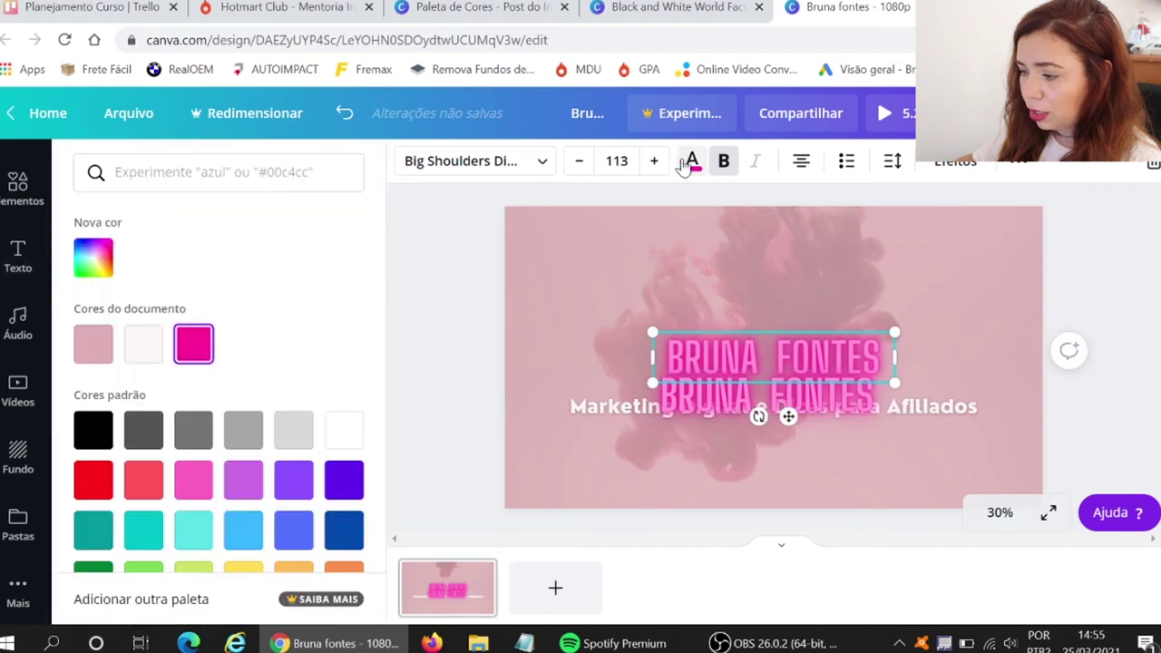
pyautogui.click(95, 431)
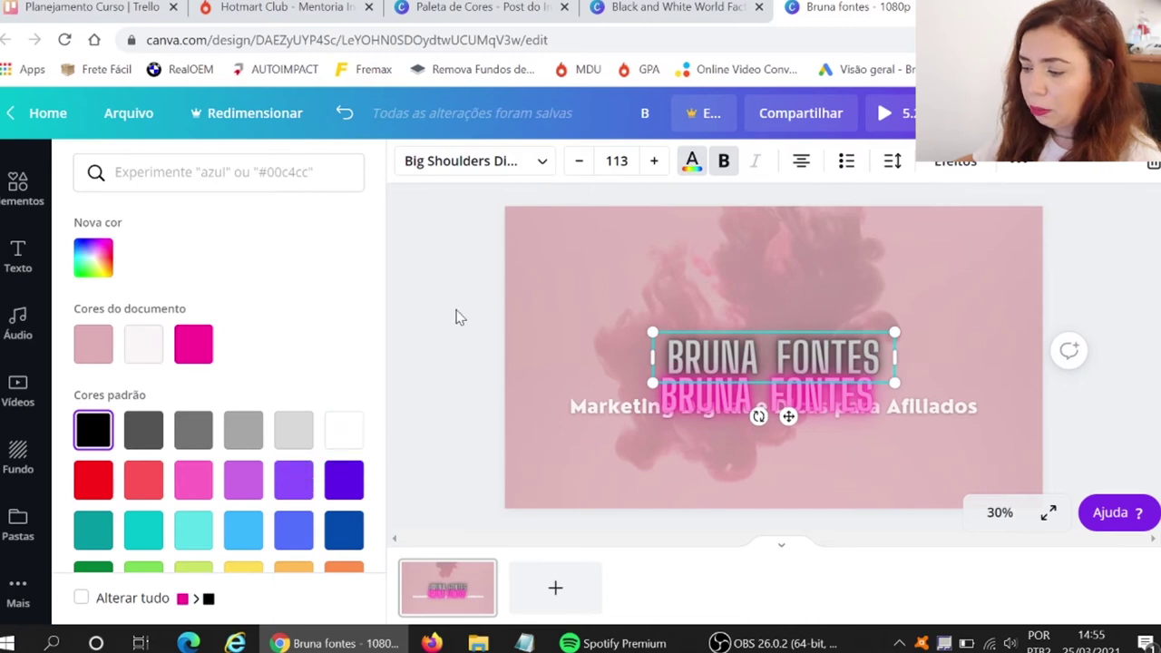
# - Stack the pink glowing title aligned over the dark grey copy
pyautogui.click(719, 405)
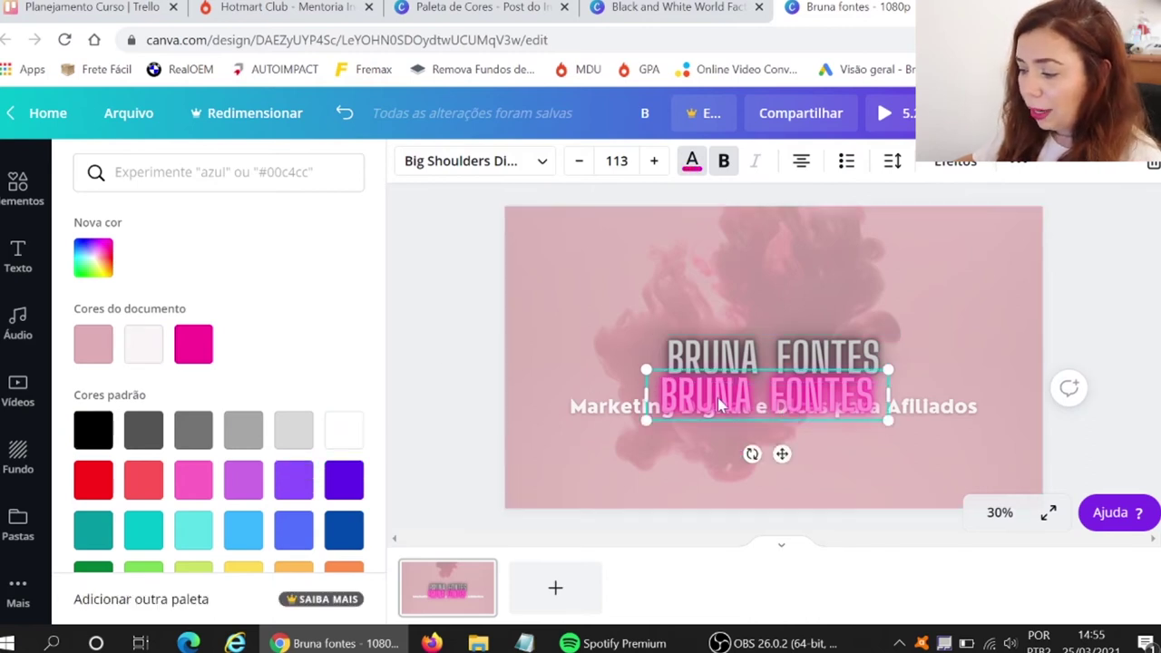
pyautogui.moveTo(723, 405); pyautogui.dragTo(725, 371)
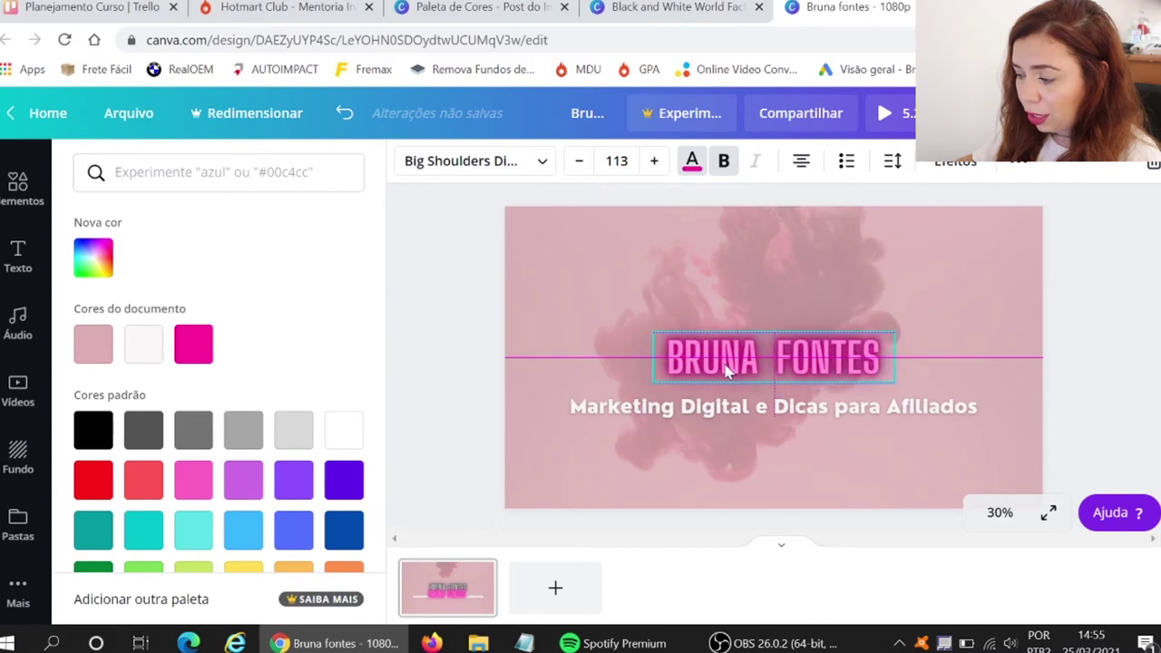
pyautogui.moveTo(723, 370); pyautogui.dragTo(722, 370)
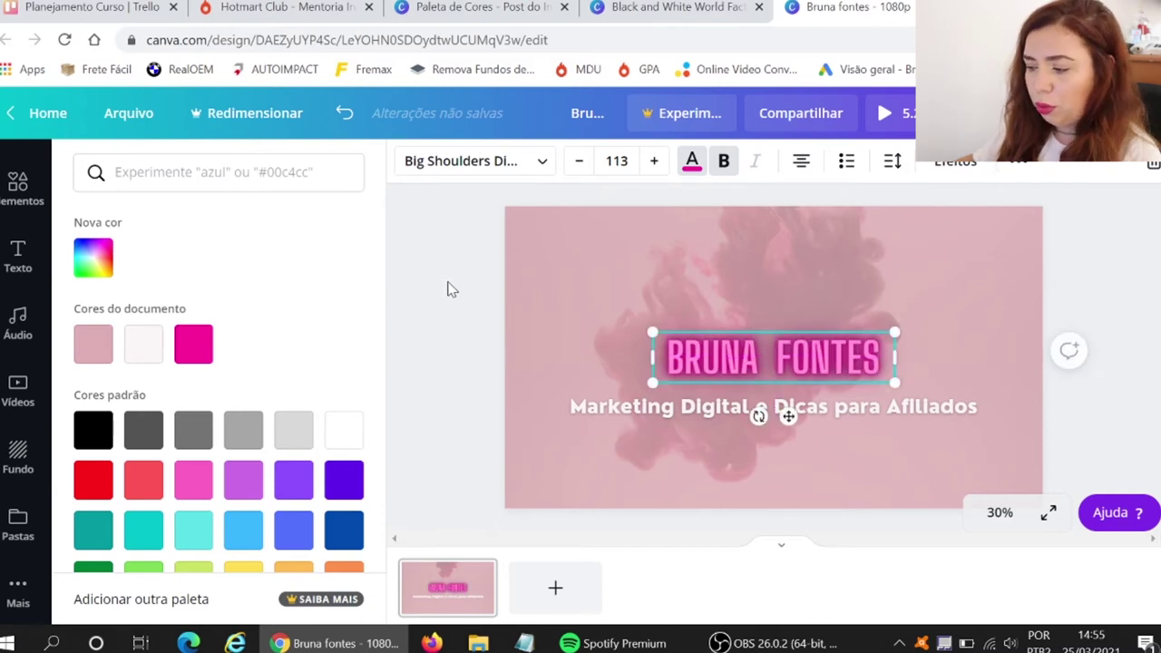
pyautogui.press('Escape')
pyautogui.click(570, 313)
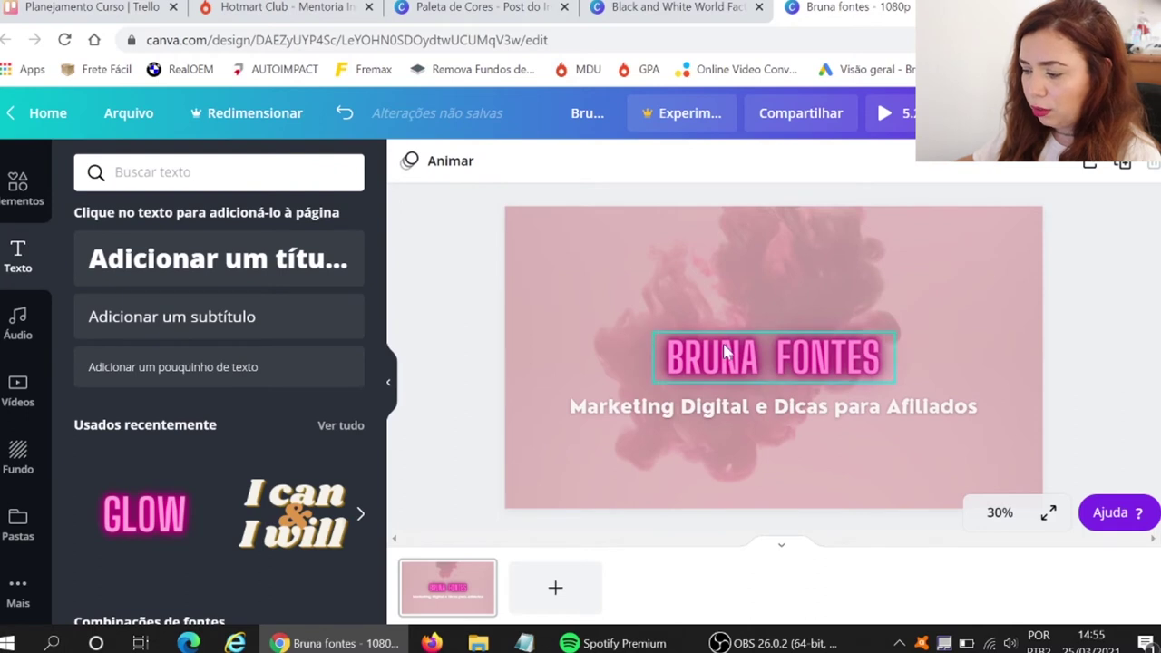
pyautogui.moveTo(745, 370)
pyautogui.mouseDown()
pyautogui.moveTo(745, 292)
pyautogui.moveTo(749, 358)
pyautogui.mouseUp()
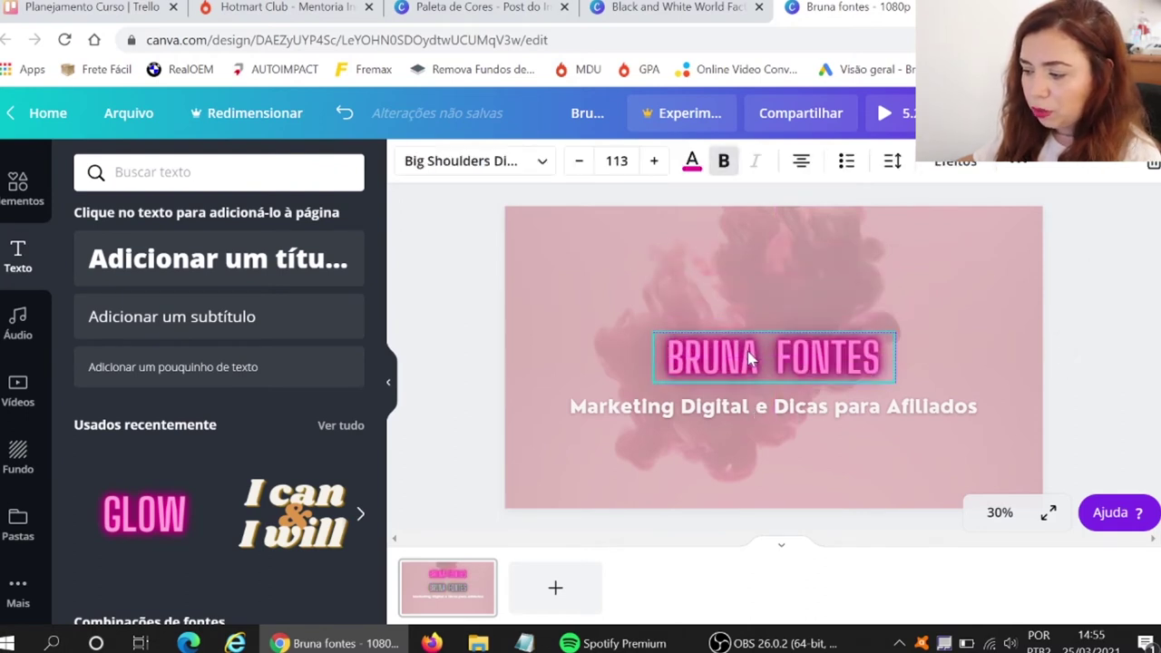
pyautogui.click(469, 314)
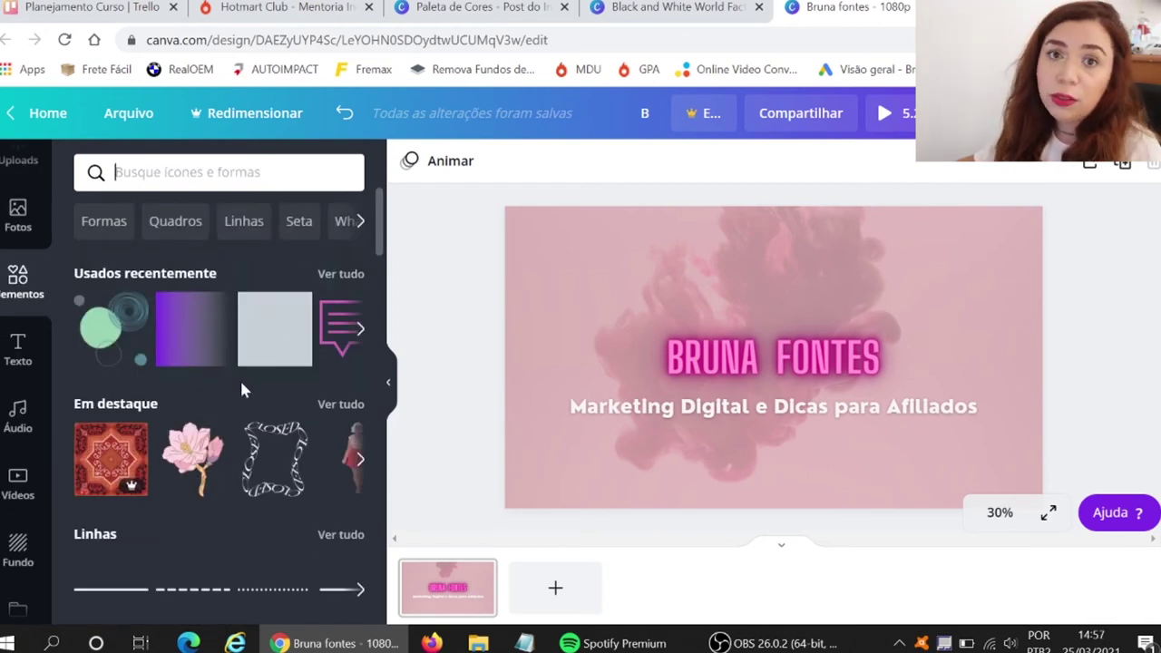
pyautogui.click(664, 7)
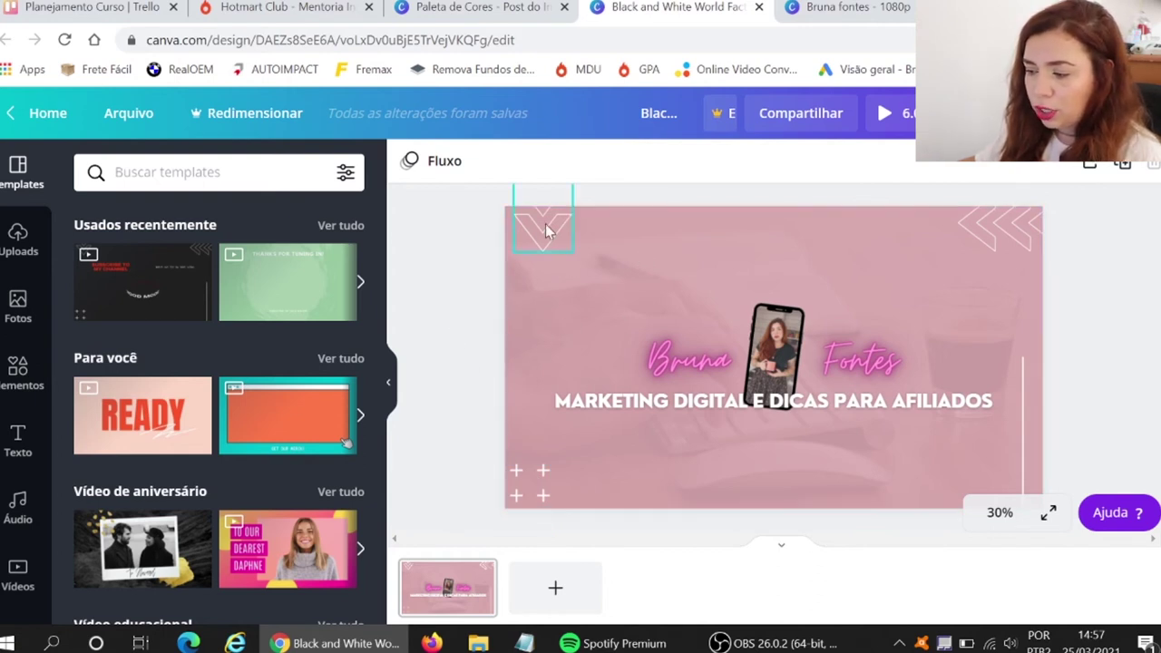
pyautogui.click(831, 11)
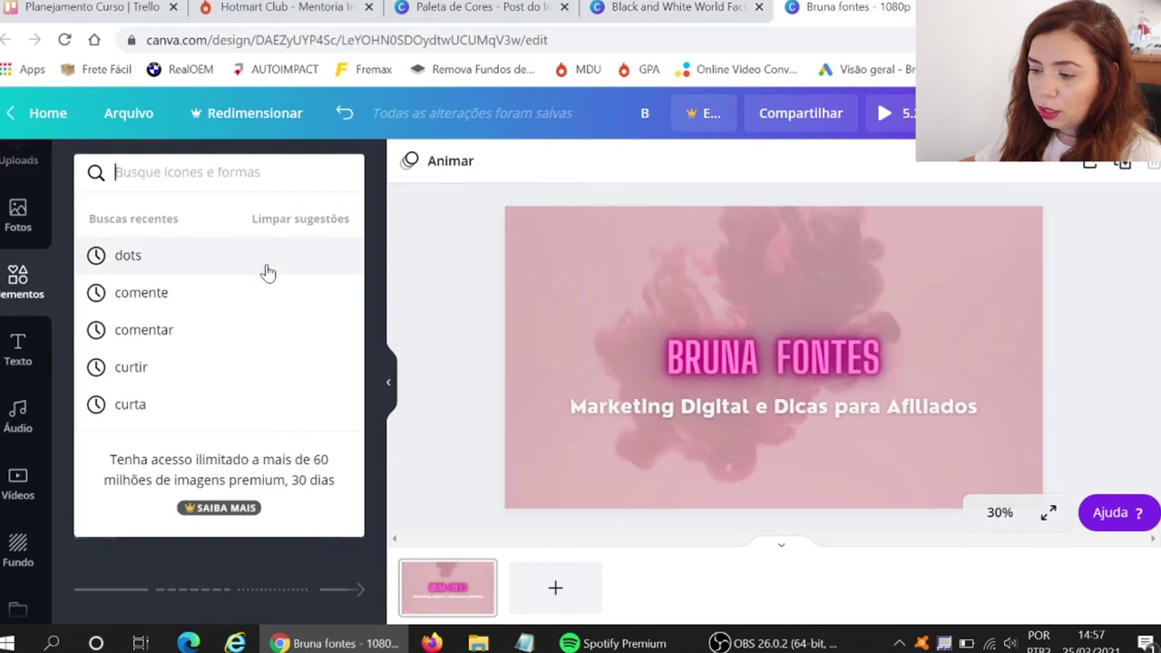
pyautogui.click(422, 246)
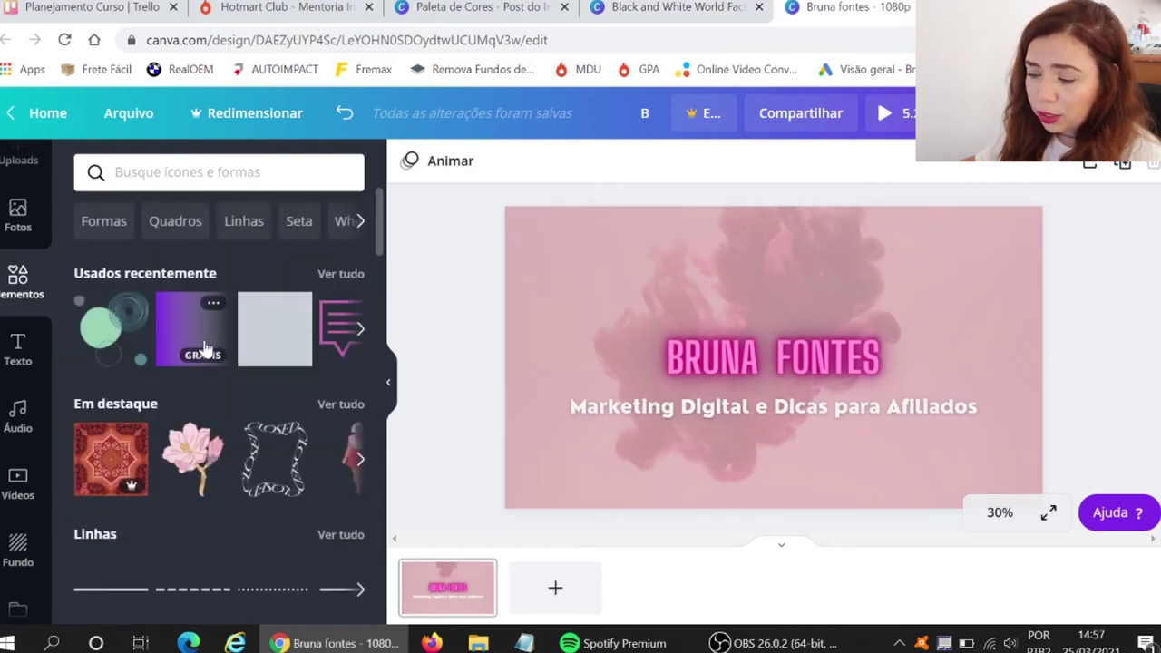
# - Delete the rainbow stripe decoration from the page's top-left corner
pyautogui.scroll(-3, 201, 347)
pyautogui.scroll(-3, 202, 344)
pyautogui.scroll(-1, 205, 345)
pyautogui.scroll(-2, 206, 345)
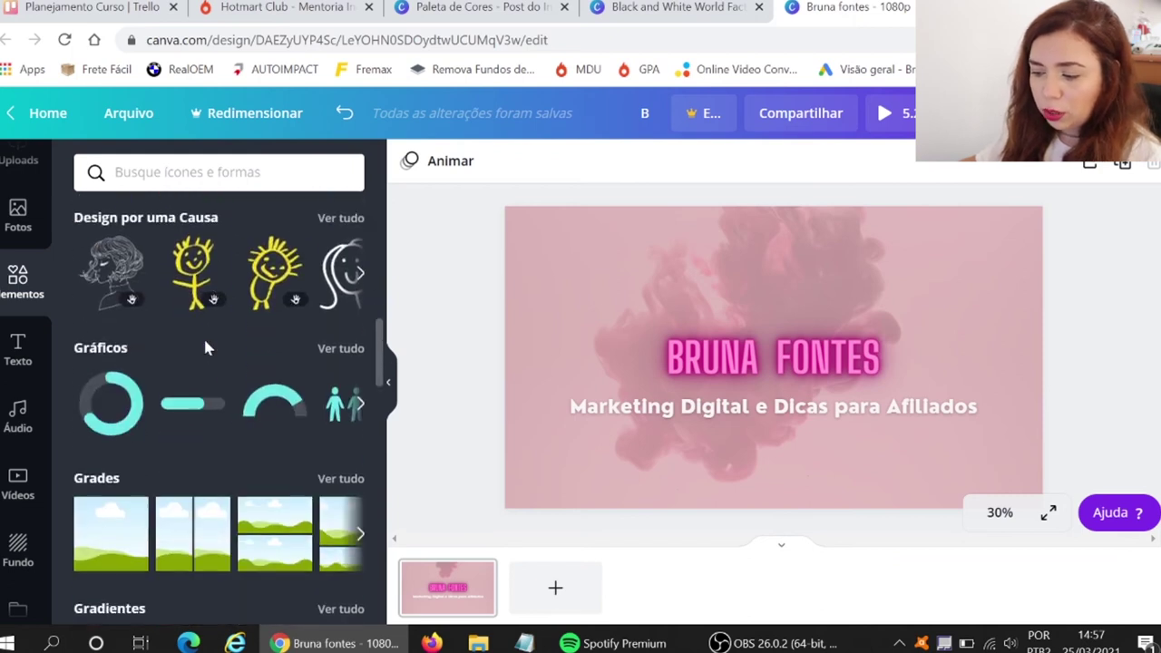
pyautogui.scroll(-3, 207, 344)
pyautogui.scroll(-2, 206, 345)
pyautogui.scroll(7, 207, 344)
pyautogui.scroll(5, 205, 347)
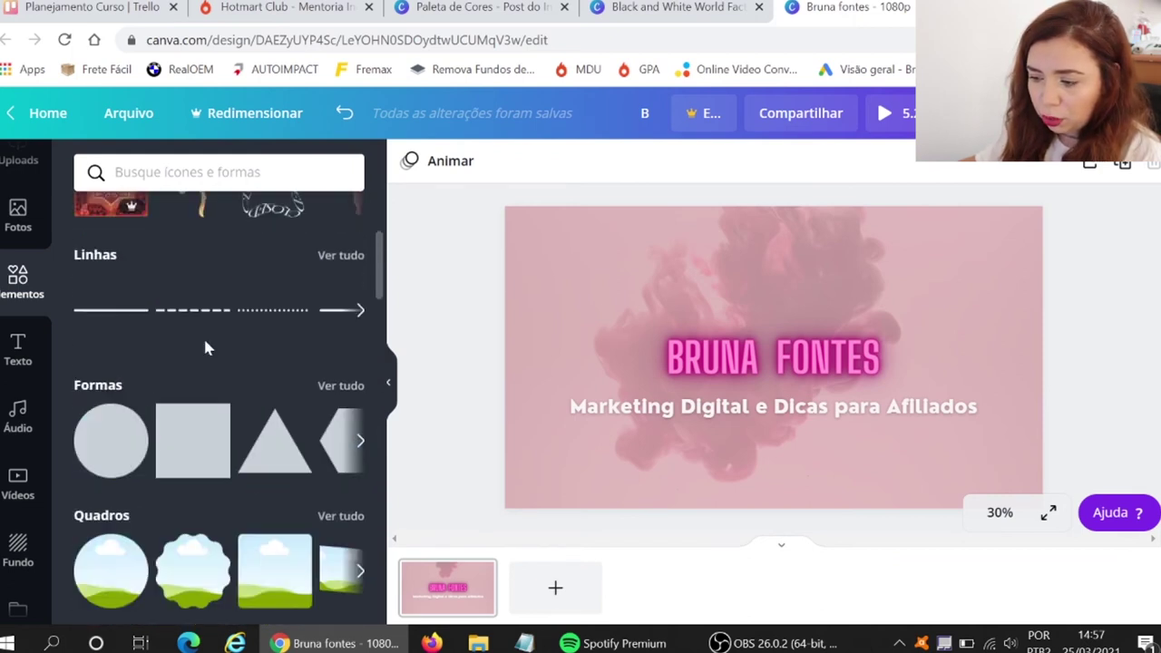
pyautogui.scroll(3, 205, 350)
pyautogui.scroll(-2, 205, 349)
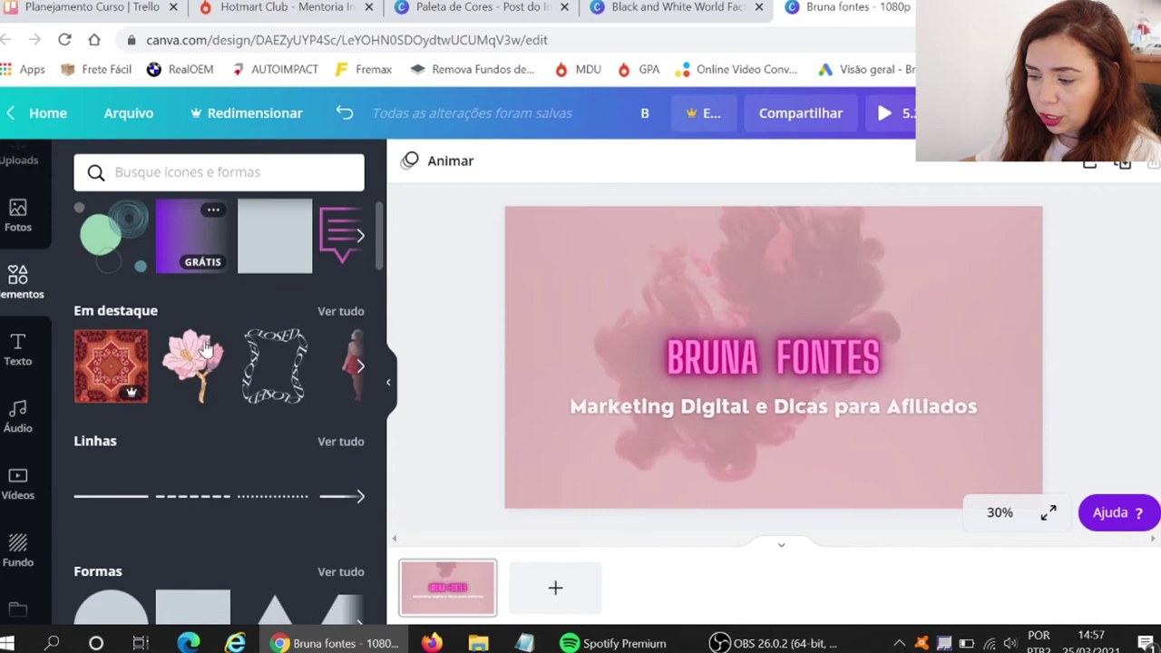
pyautogui.click(410, 304)
pyautogui.scroll(-1, 272, 327)
pyautogui.scroll(-2, 256, 343)
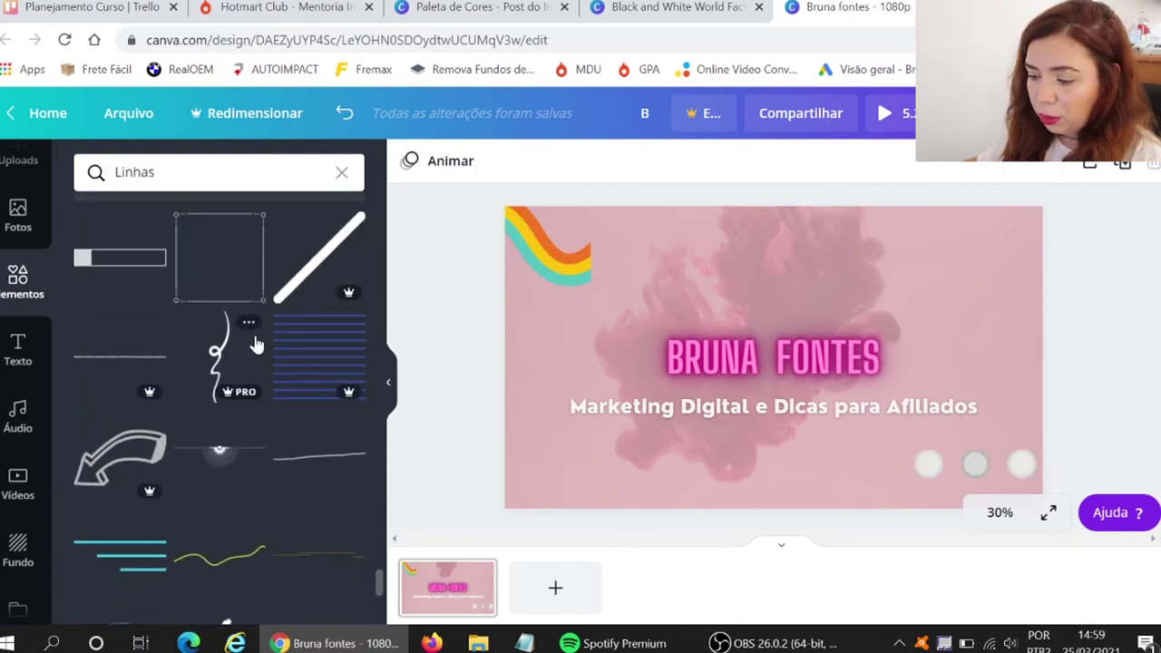
pyautogui.scroll(2, 256, 342)
pyautogui.click(569, 261)
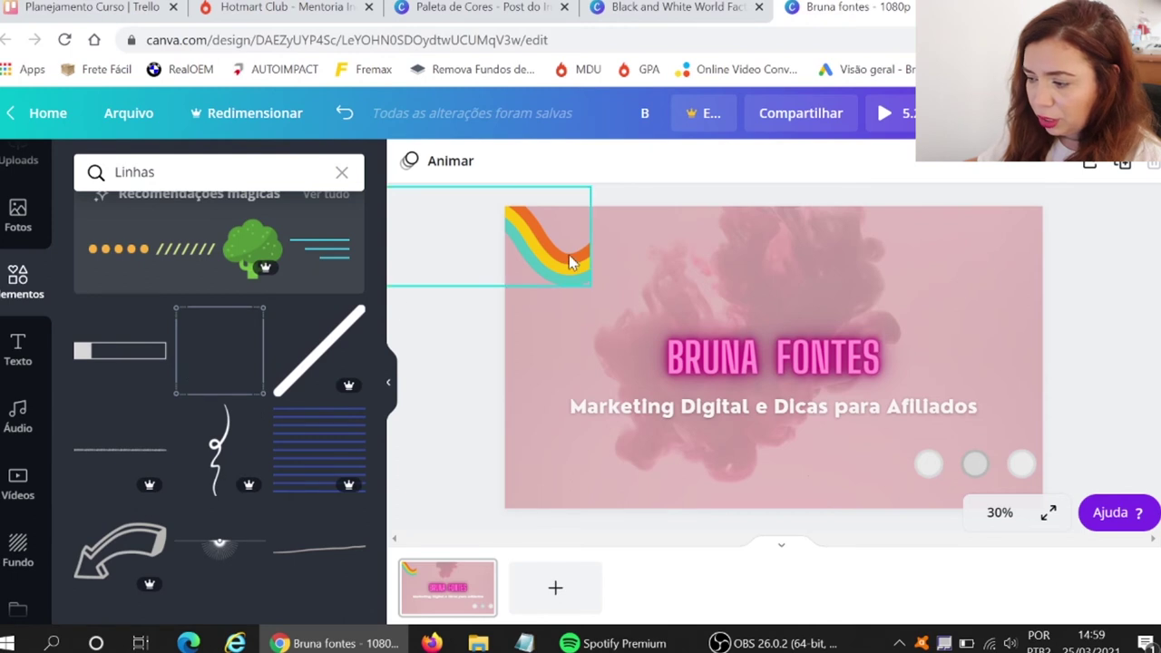
pyautogui.press('Delete')
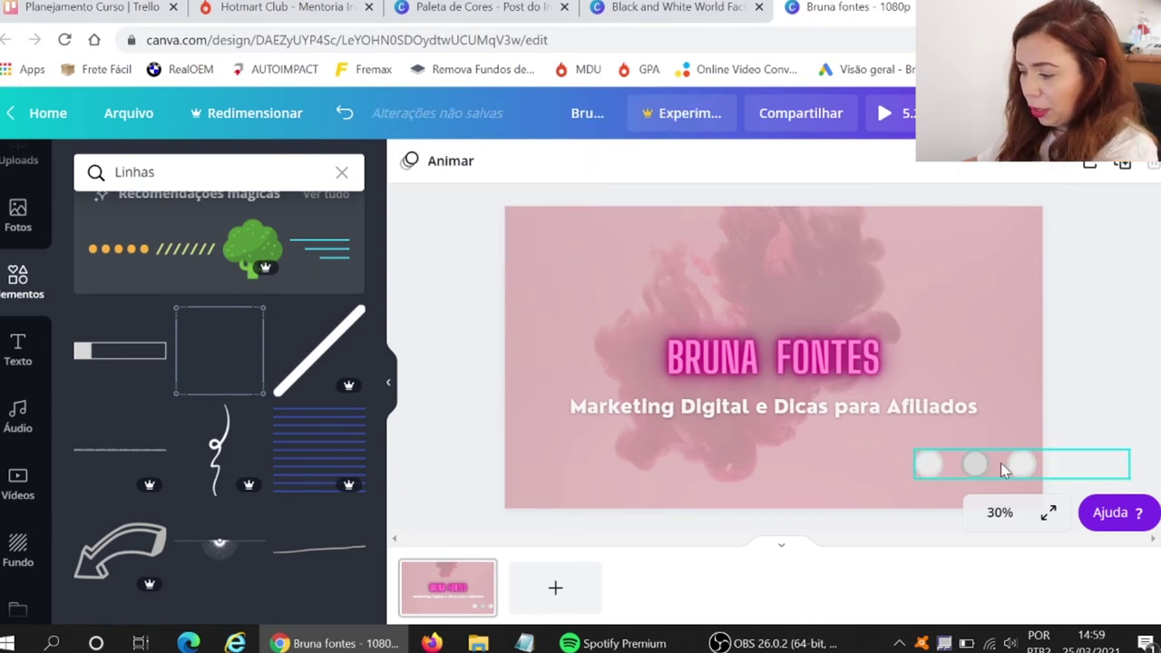
pyautogui.scroll(-5, 295, 407)
pyautogui.scroll(3, 294, 408)
pyautogui.scroll(5, 294, 408)
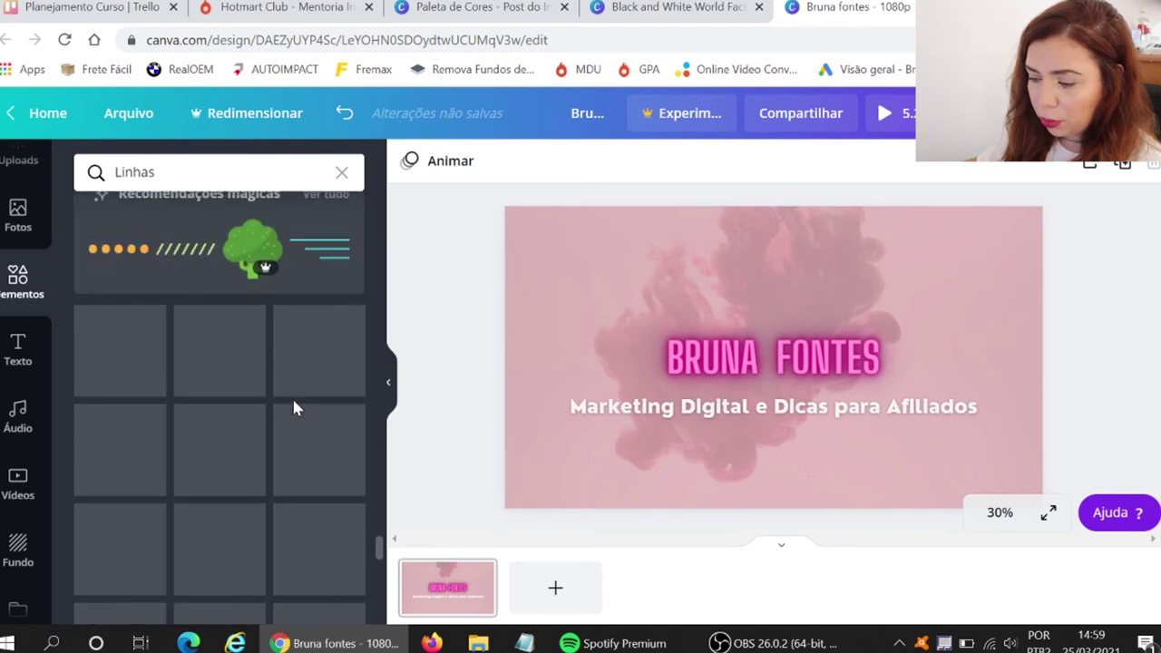
pyautogui.click(19, 158)
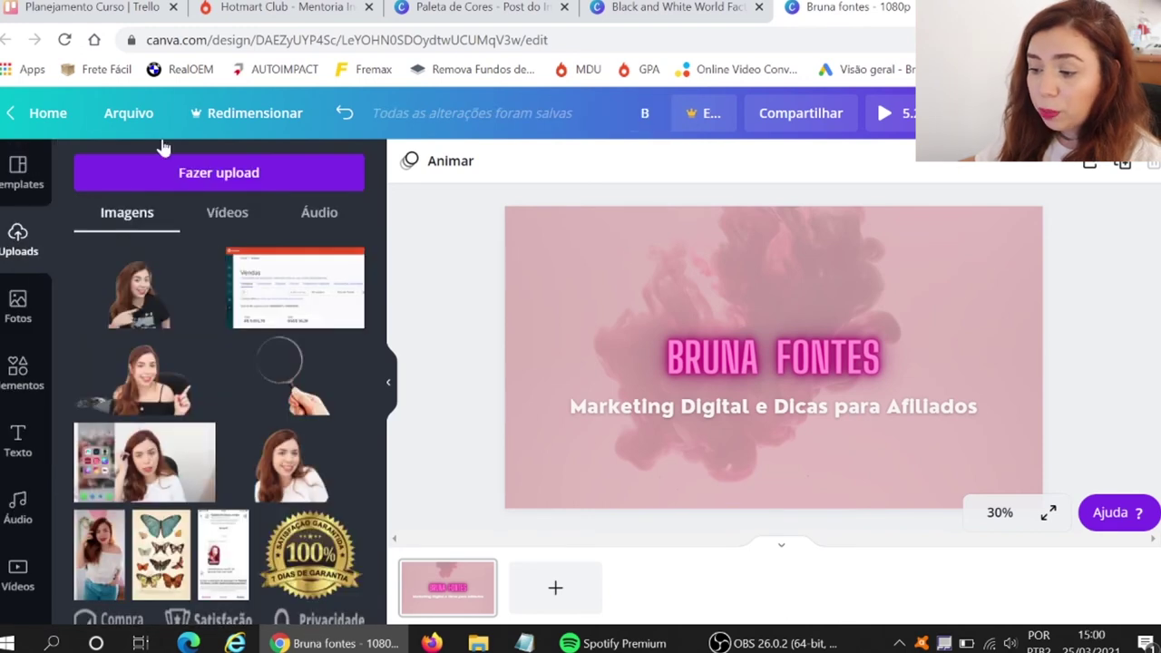
# - Add the woman's uploaded video to the page centre and show its Efeitos options
pyautogui.scroll(-3, 195, 345)
pyautogui.scroll(-3, 195, 349)
pyautogui.scroll(-3, 191, 355)
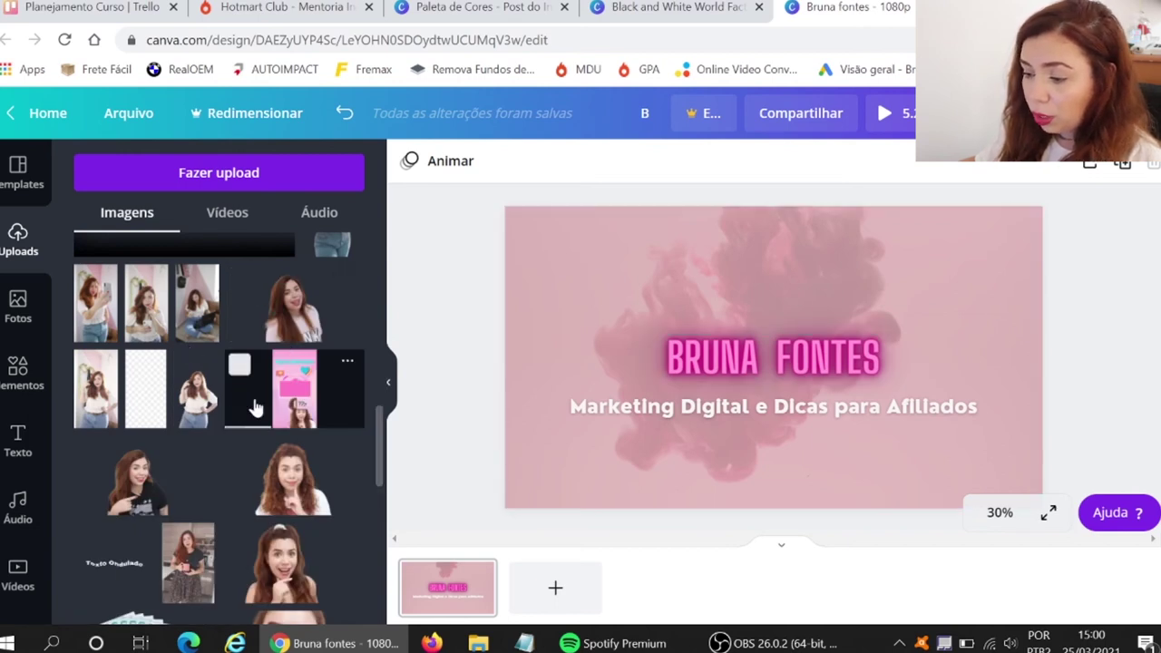
pyautogui.moveTo(188, 562)
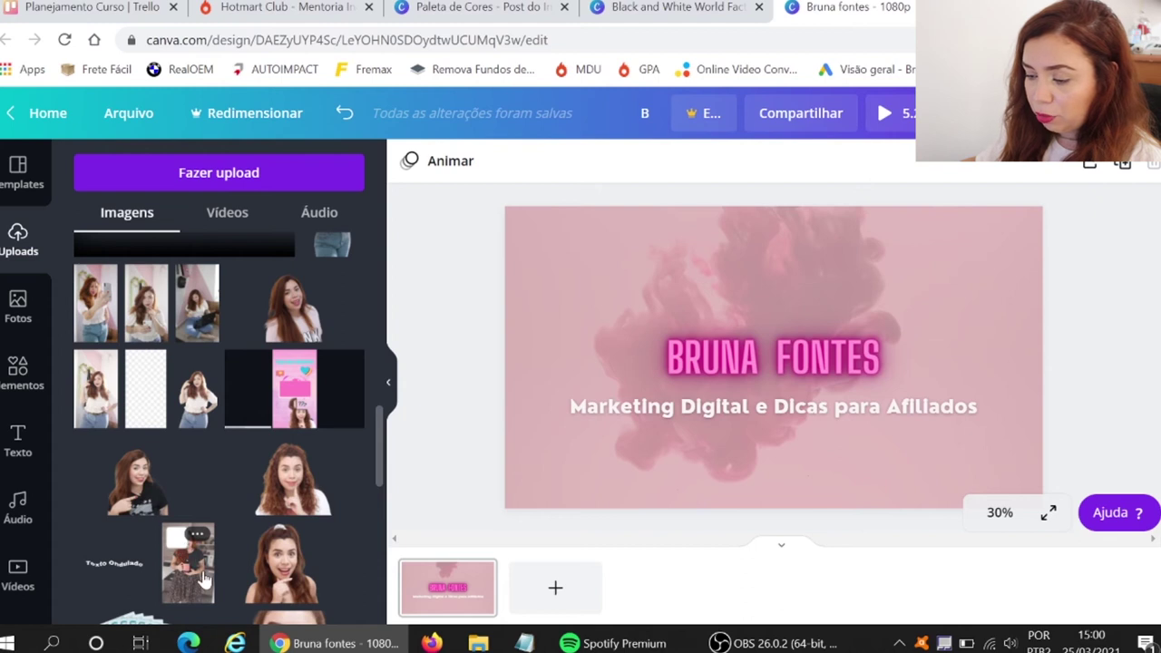
pyautogui.click(204, 579)
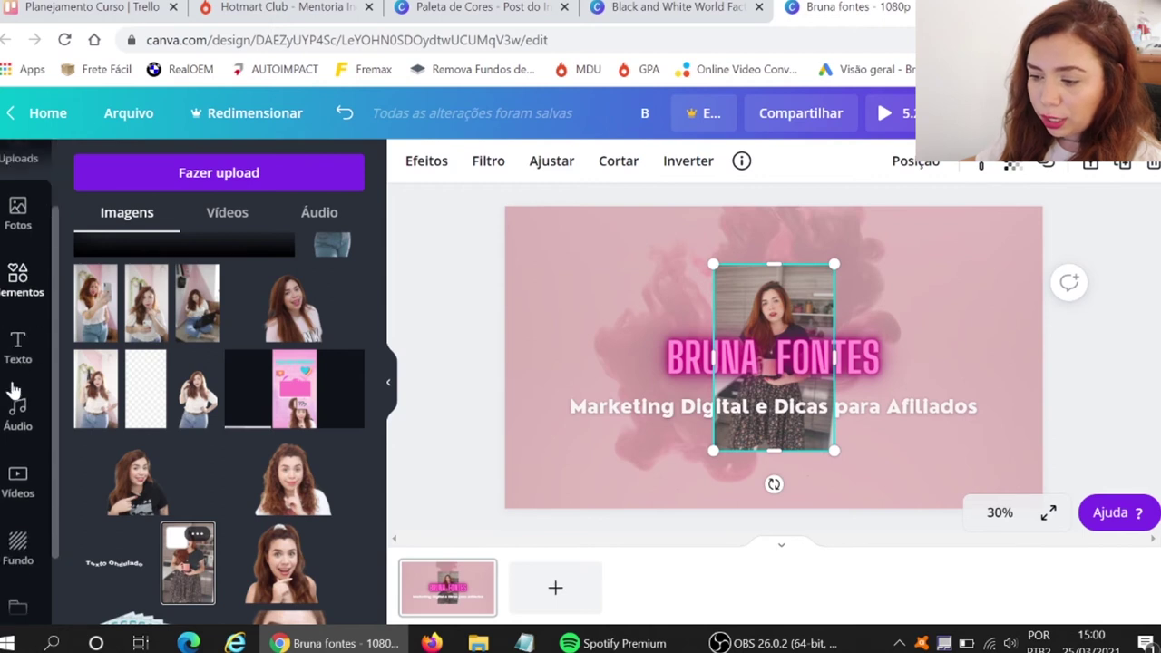
pyautogui.click(423, 168)
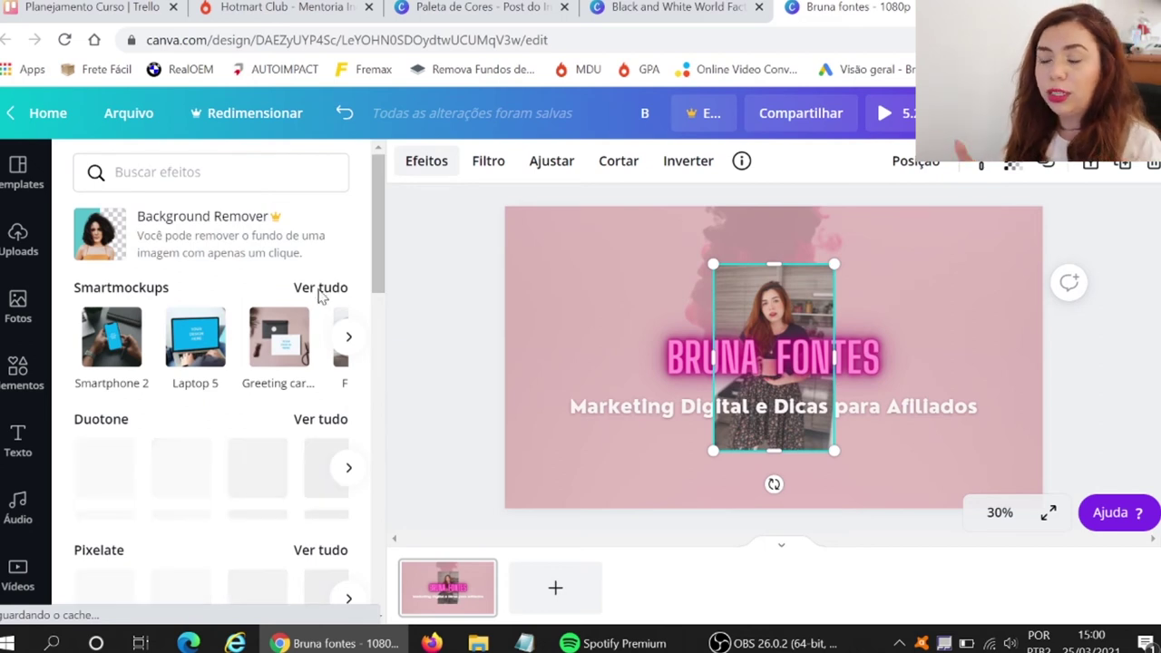
# - Put the woman's photo inside a Smartmockups smartphone frame
pyautogui.click(319, 288)
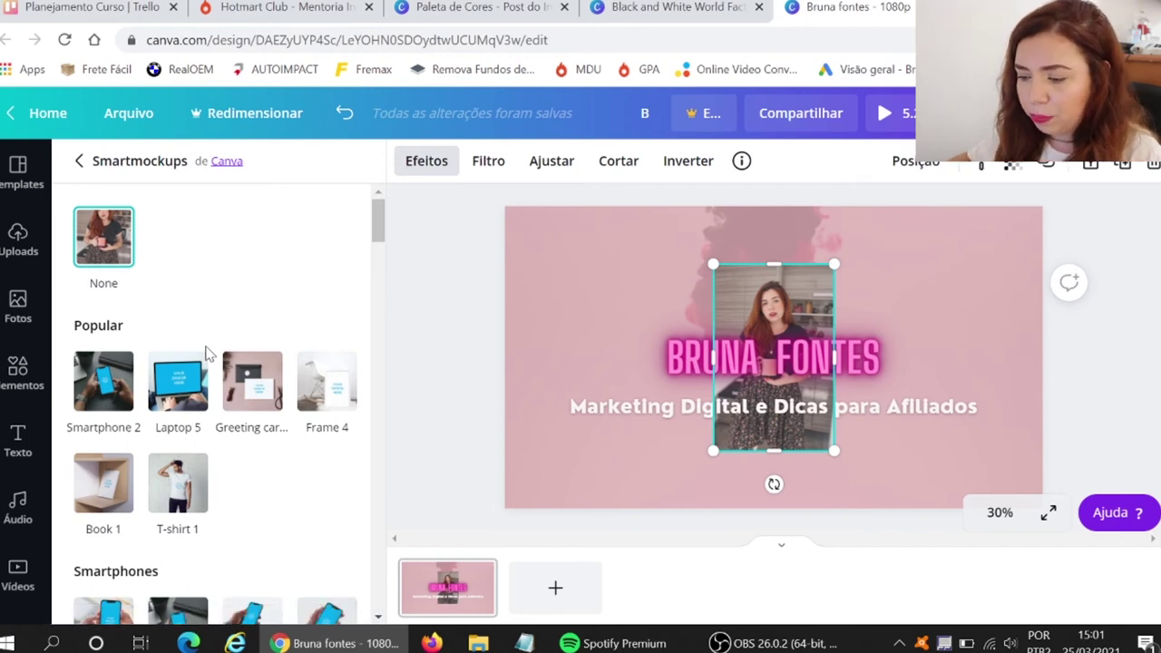
pyautogui.scroll(-2, 207, 361)
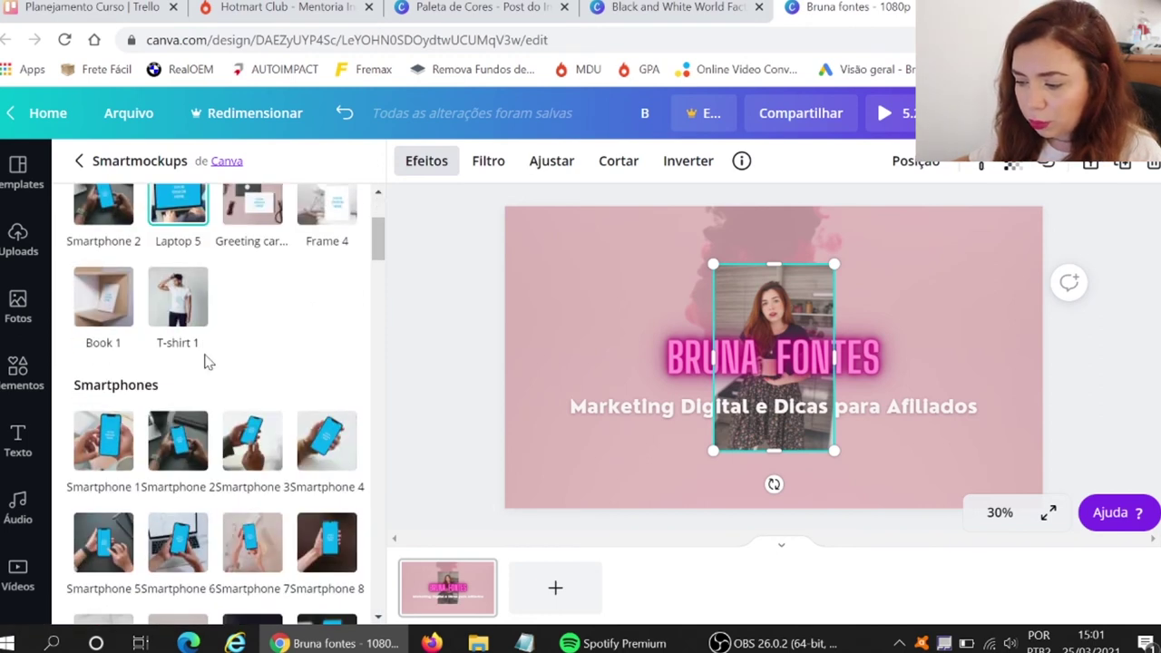
pyautogui.scroll(-2, 190, 371)
pyautogui.scroll(-1, 216, 399)
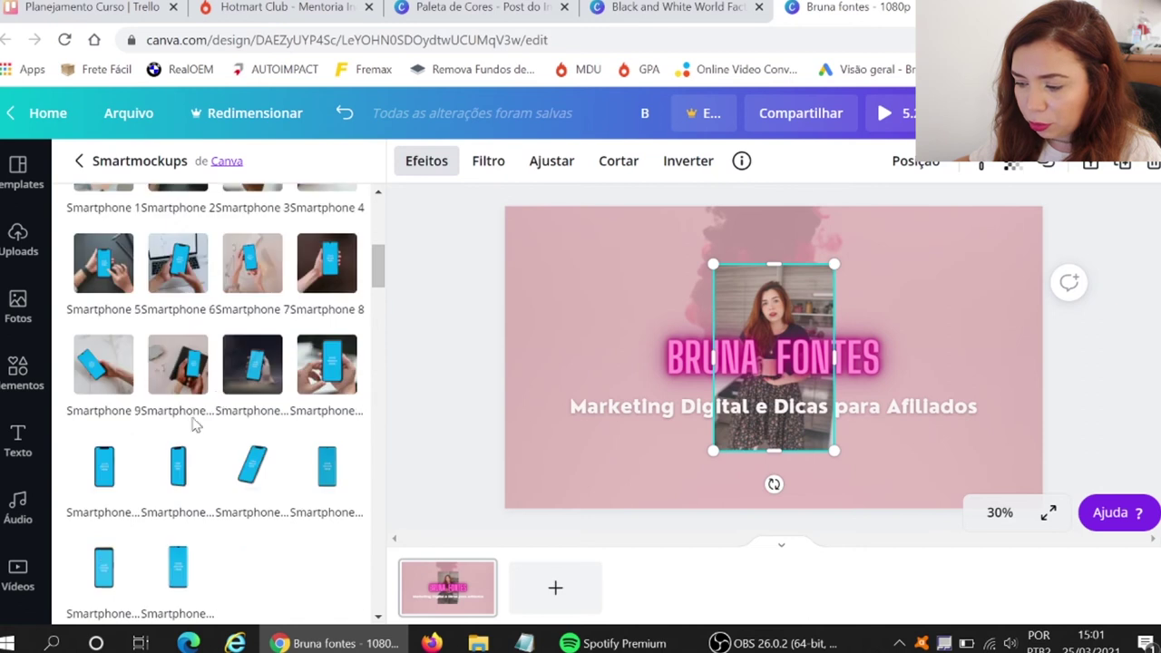
pyautogui.click(105, 477)
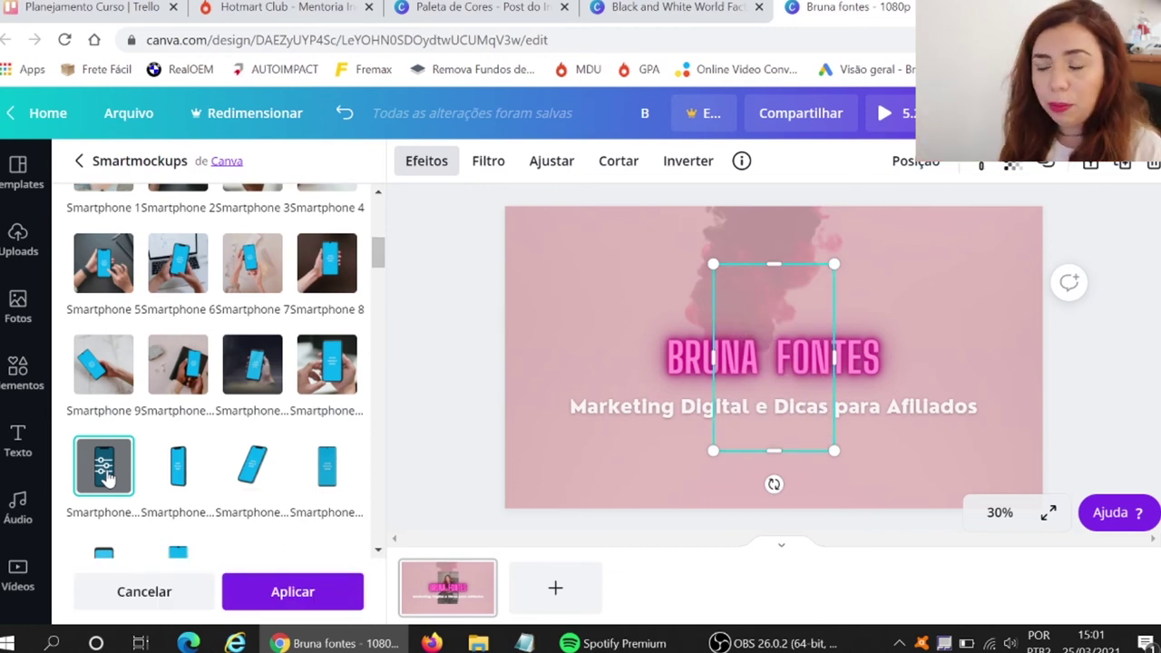
# - Resize the phone mockup and centre it behind the glowing title
pyautogui.moveTo(776, 299)
pyautogui.mouseDown()
pyautogui.moveTo(614, 263)
pyautogui.moveTo(637, 284)
pyautogui.mouseUp()
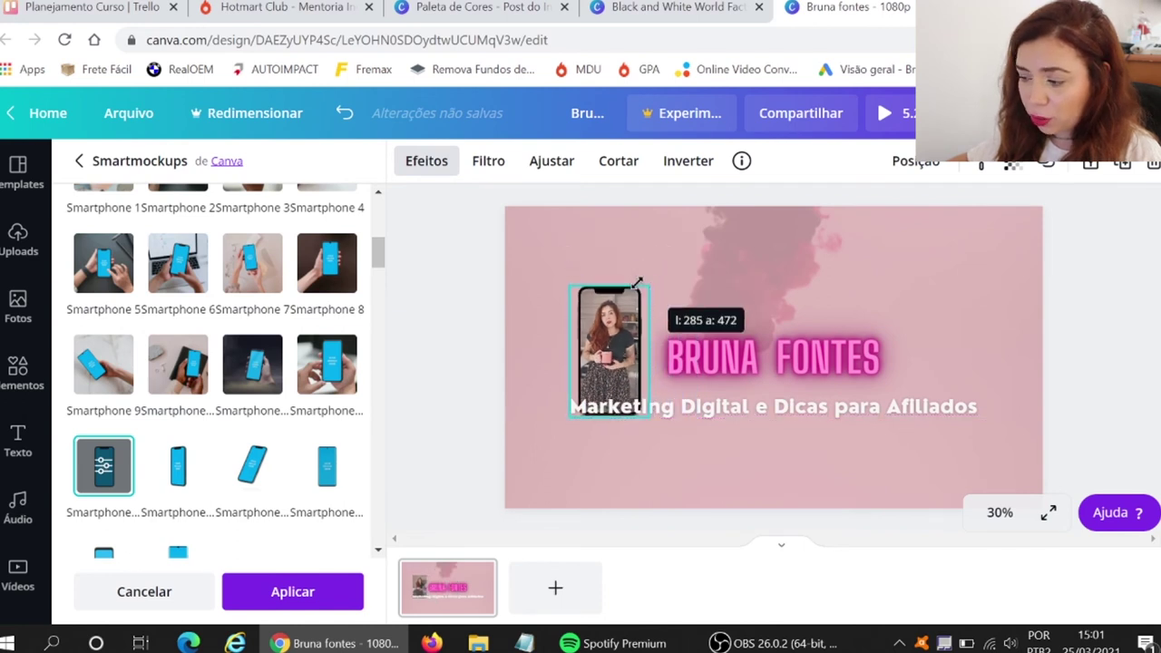
pyautogui.moveTo(637, 283); pyautogui.dragTo(652, 290)
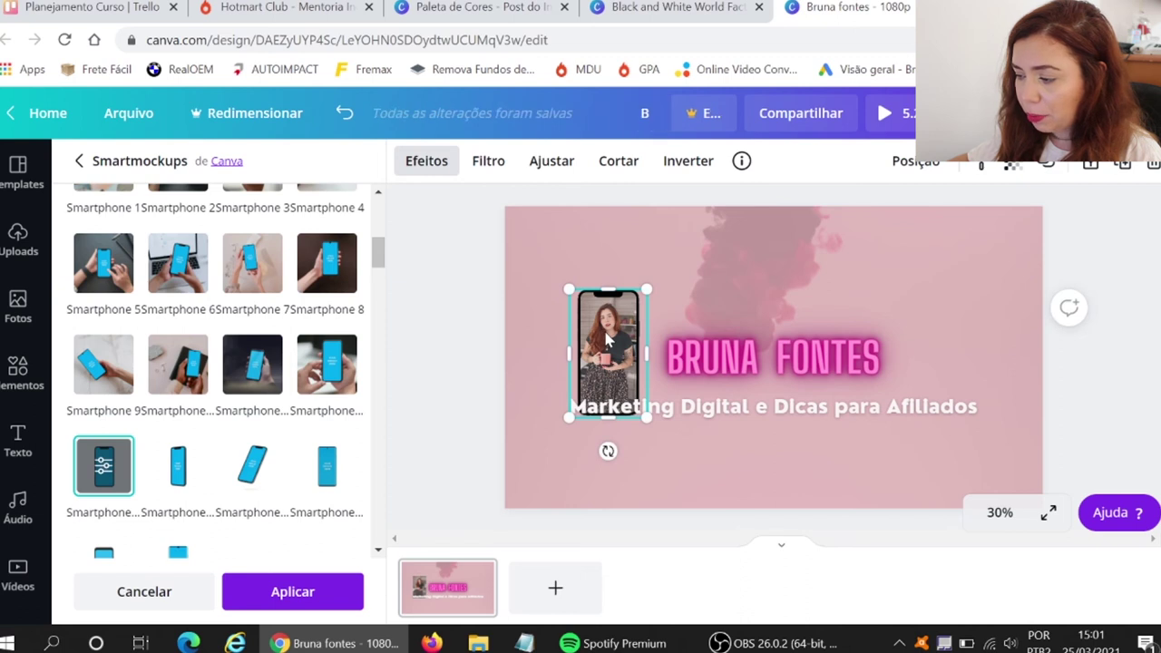
pyautogui.moveTo(614, 353); pyautogui.dragTo(774, 328)
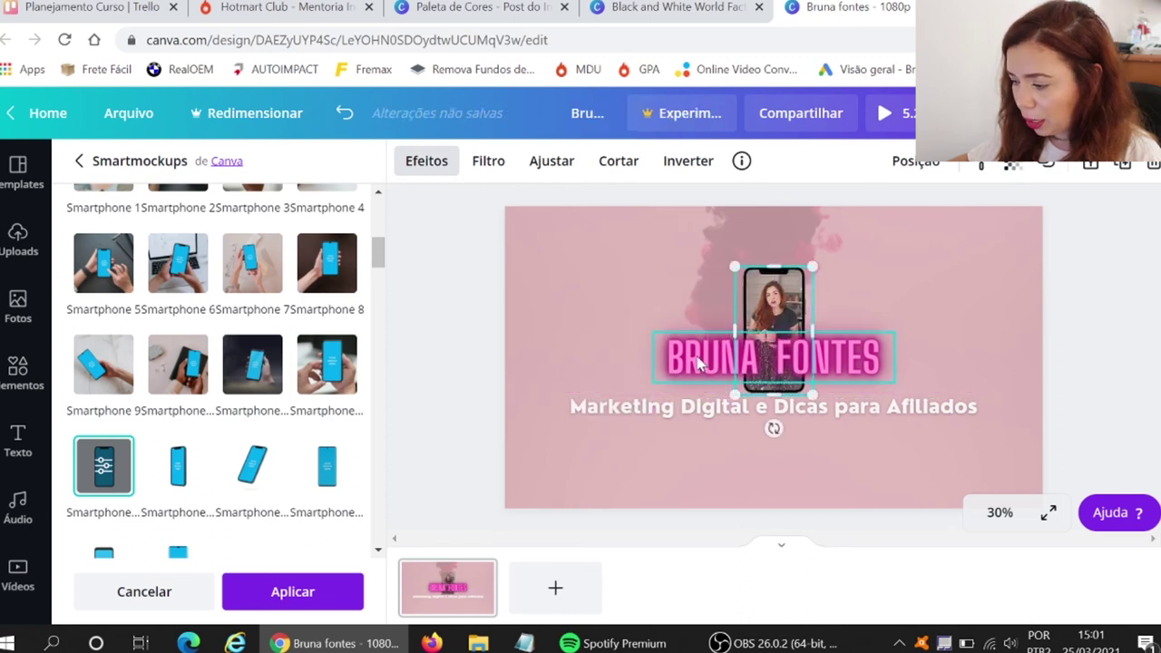
pyautogui.click(698, 363)
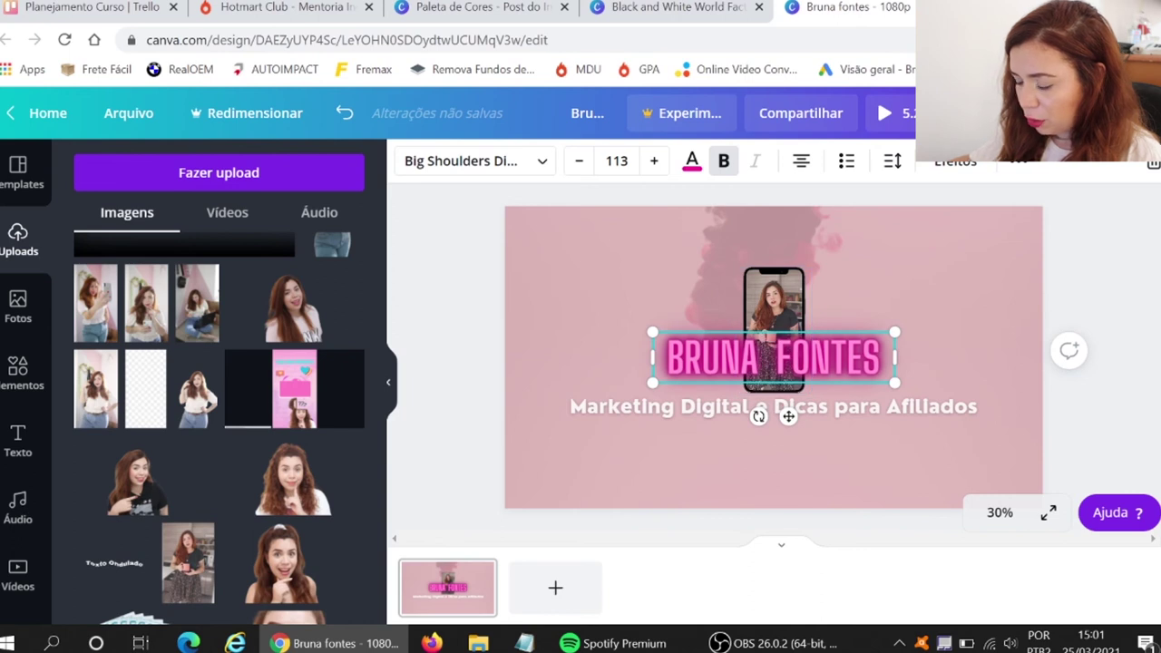
# - Spread BRUNA and FONTES onto one line flanking the centred phone mockup
pyautogui.press('Return')
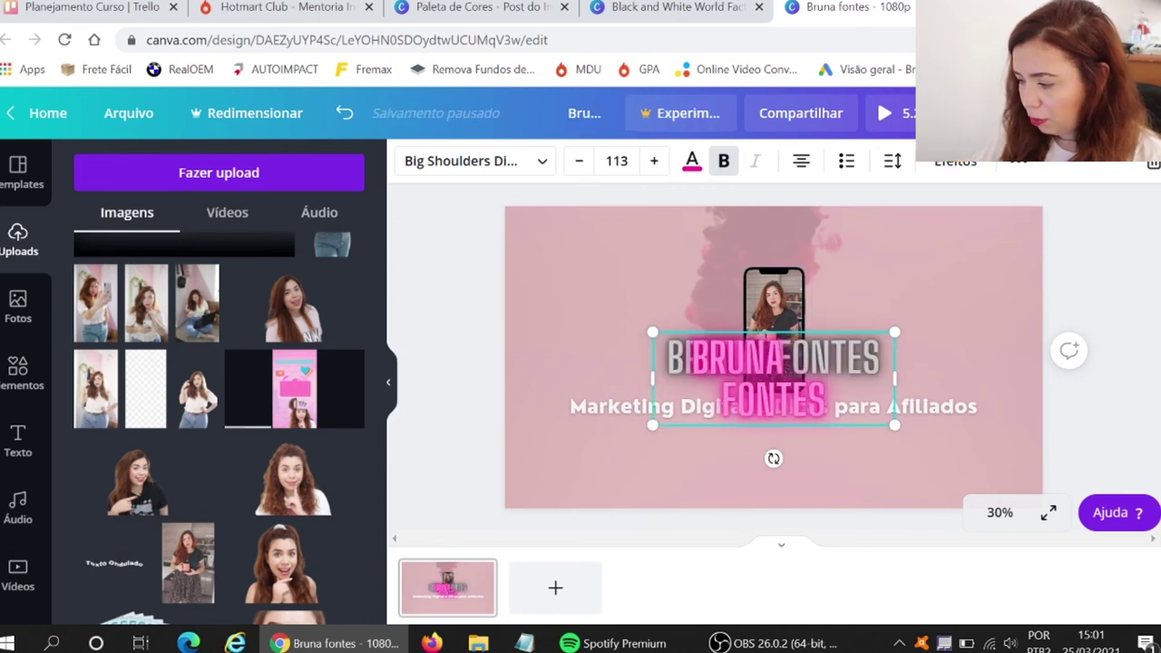
pyautogui.moveTo(896, 379); pyautogui.dragTo(984, 379)
pyautogui.click(691, 160)
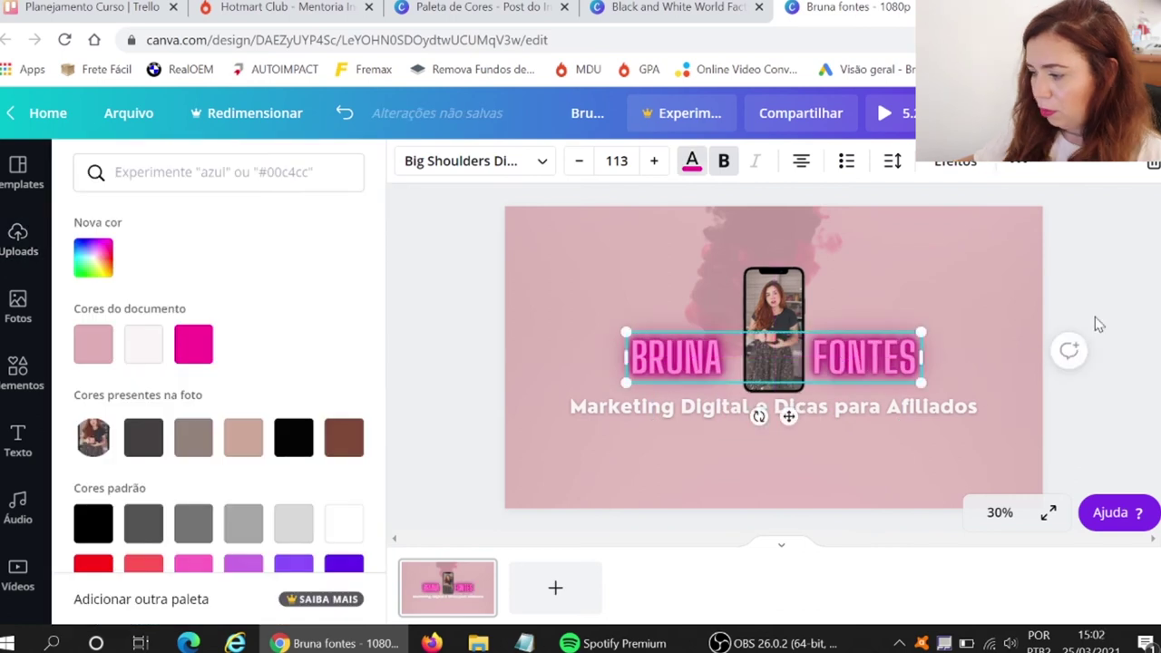
pyautogui.moveTo(787, 286); pyautogui.dragTo(787, 287)
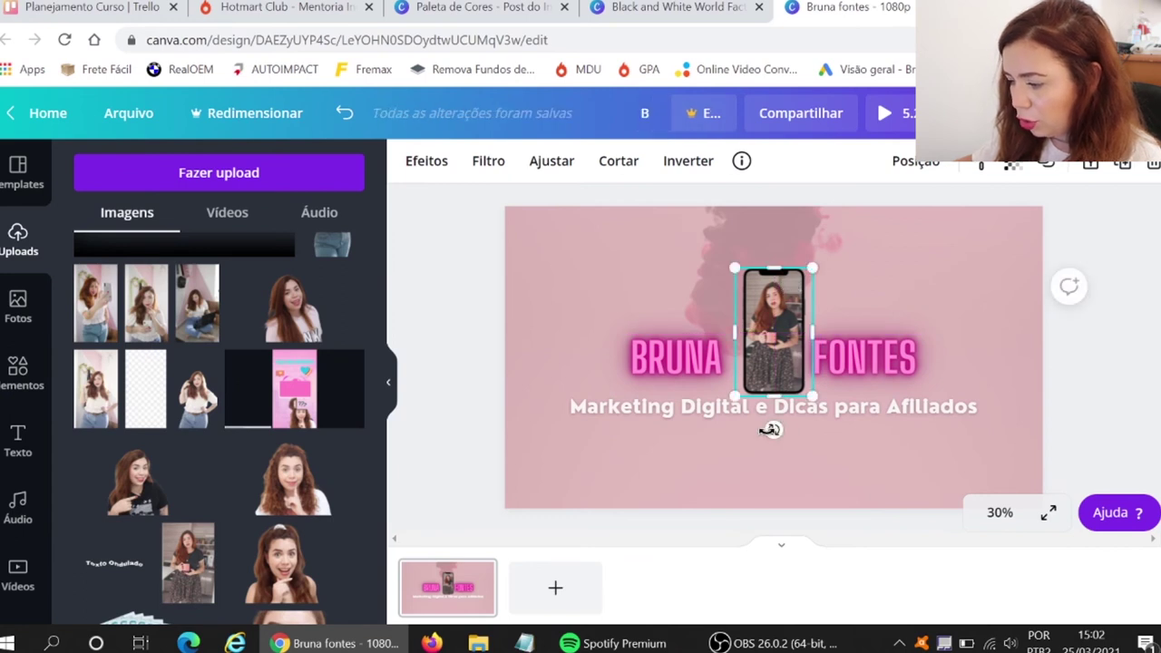
pyautogui.moveTo(768, 430); pyautogui.dragTo(762, 428)
pyautogui.hotkey('ctrl', 'z')
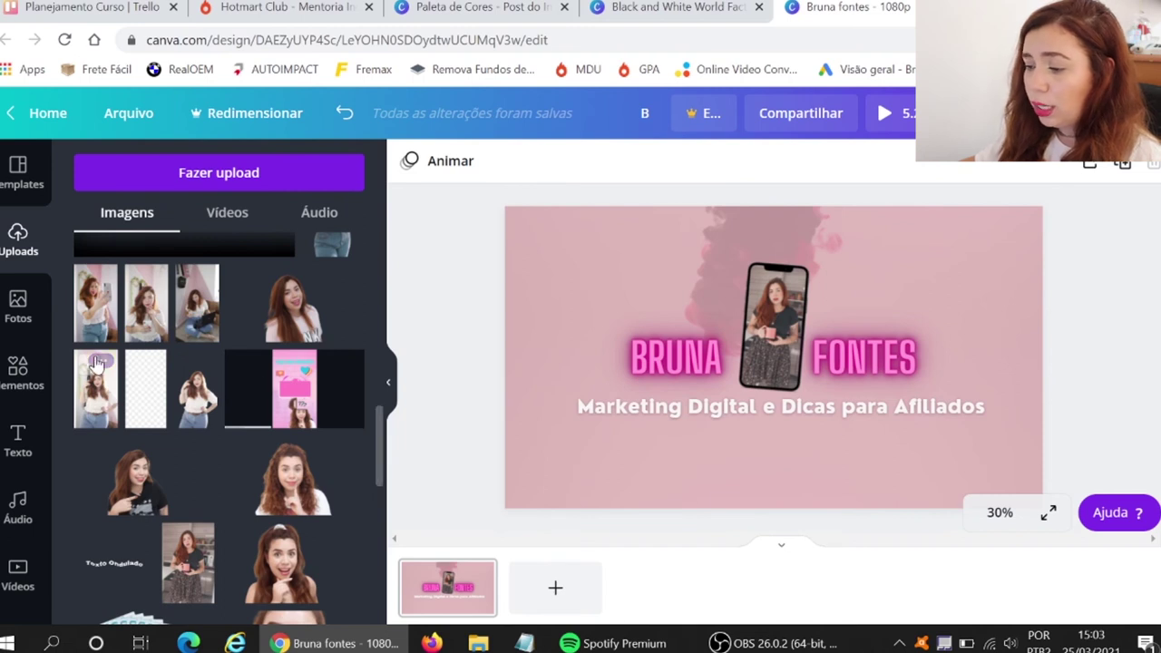
# - Add the white torn-paper image from Uploads and rotate it 90° upright
pyautogui.scroll(-6, 259, 370)
pyautogui.scroll(4, 258, 370)
pyautogui.scroll(-1, 258, 370)
pyautogui.scroll(-3, 258, 370)
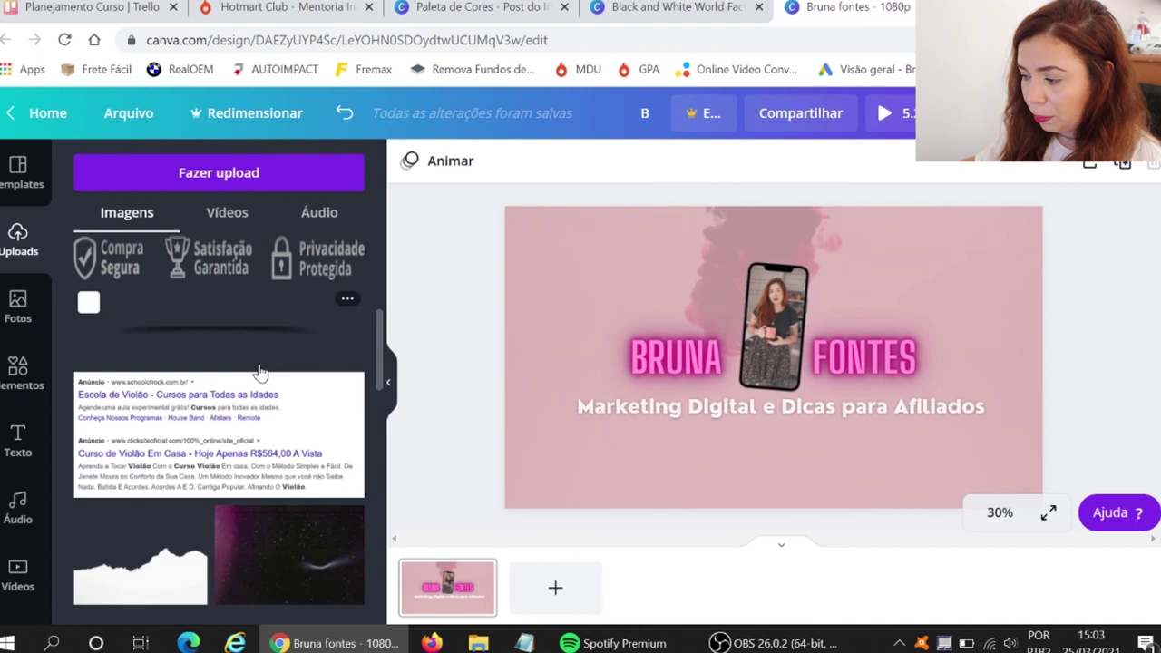
pyautogui.scroll(-2, 254, 345)
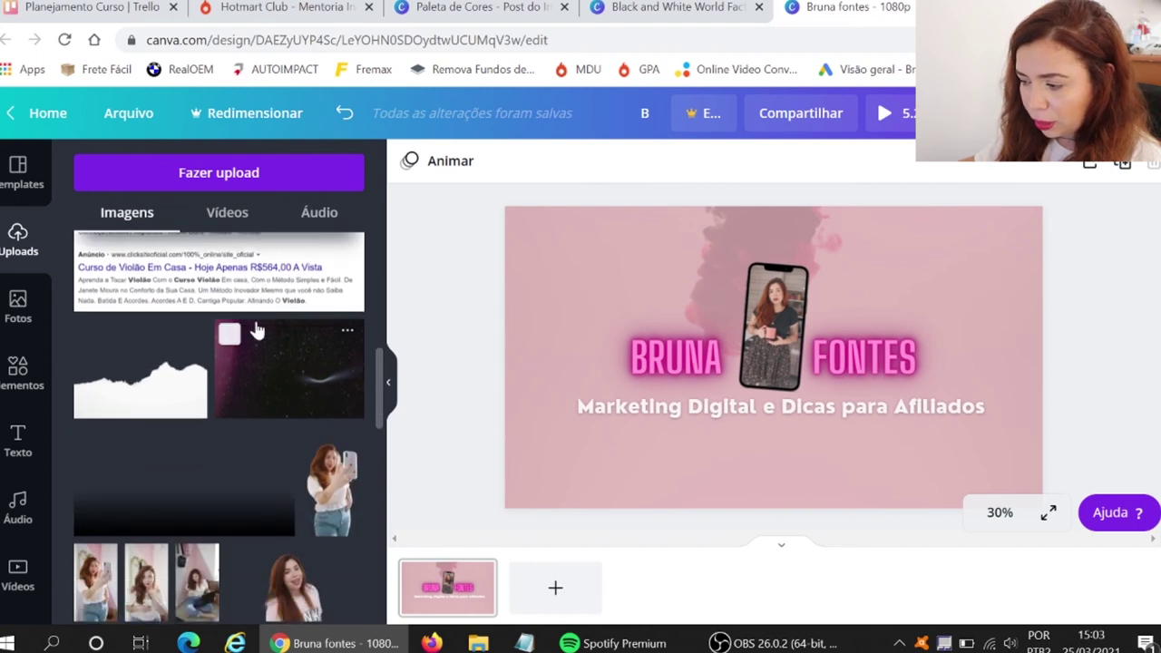
pyautogui.click(161, 406)
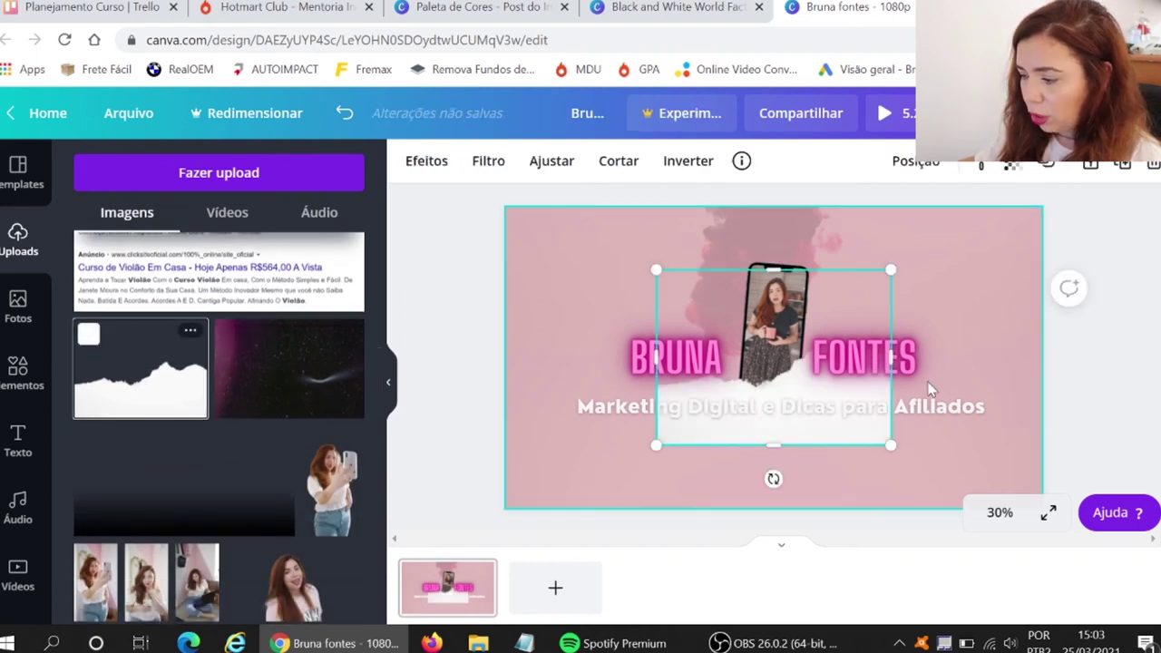
pyautogui.moveTo(772, 478)
pyautogui.mouseDown()
pyautogui.moveTo(571, 385)
pyautogui.moveTo(552, 355)
pyautogui.mouseUp()
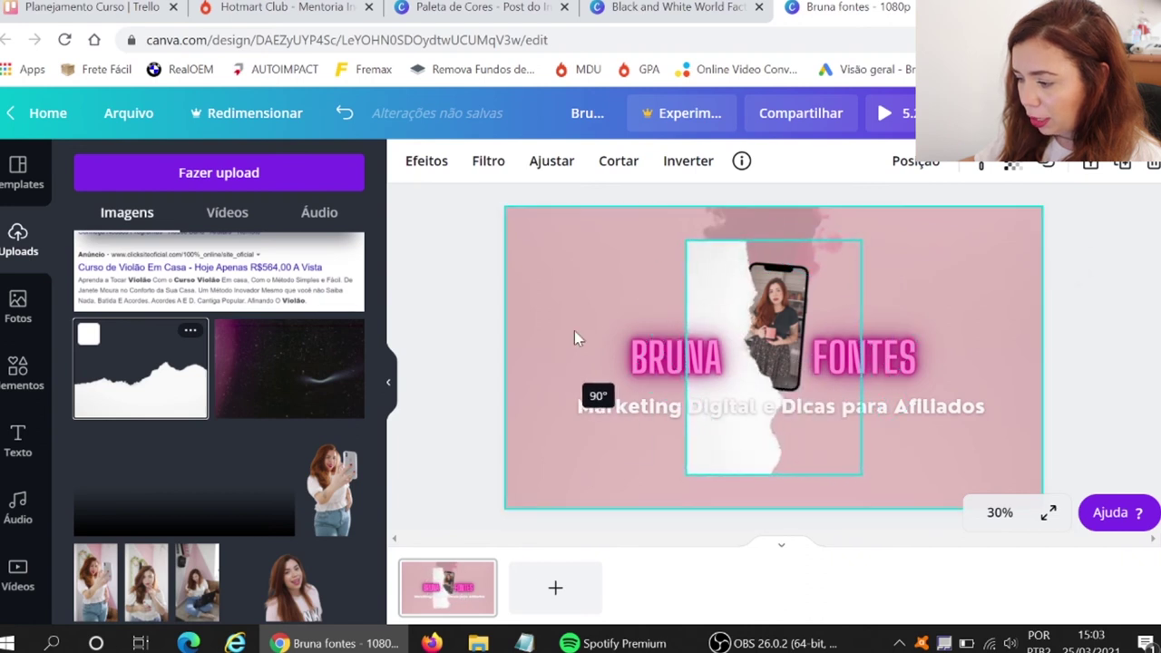
# - Stretch the torn-paper strip to full page height and align it with the left edge
pyautogui.moveTo(715, 281)
pyautogui.mouseDown()
pyautogui.moveTo(574, 270)
pyautogui.moveTo(533, 241)
pyautogui.mouseUp()
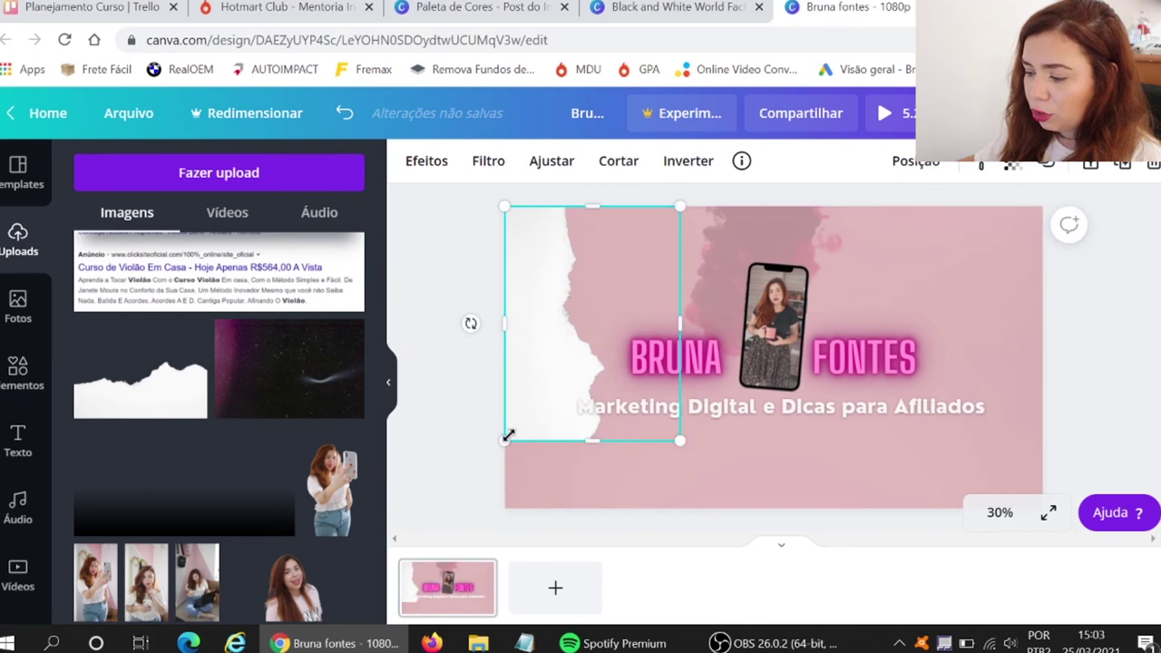
pyautogui.moveTo(490, 465); pyautogui.dragTo(479, 539)
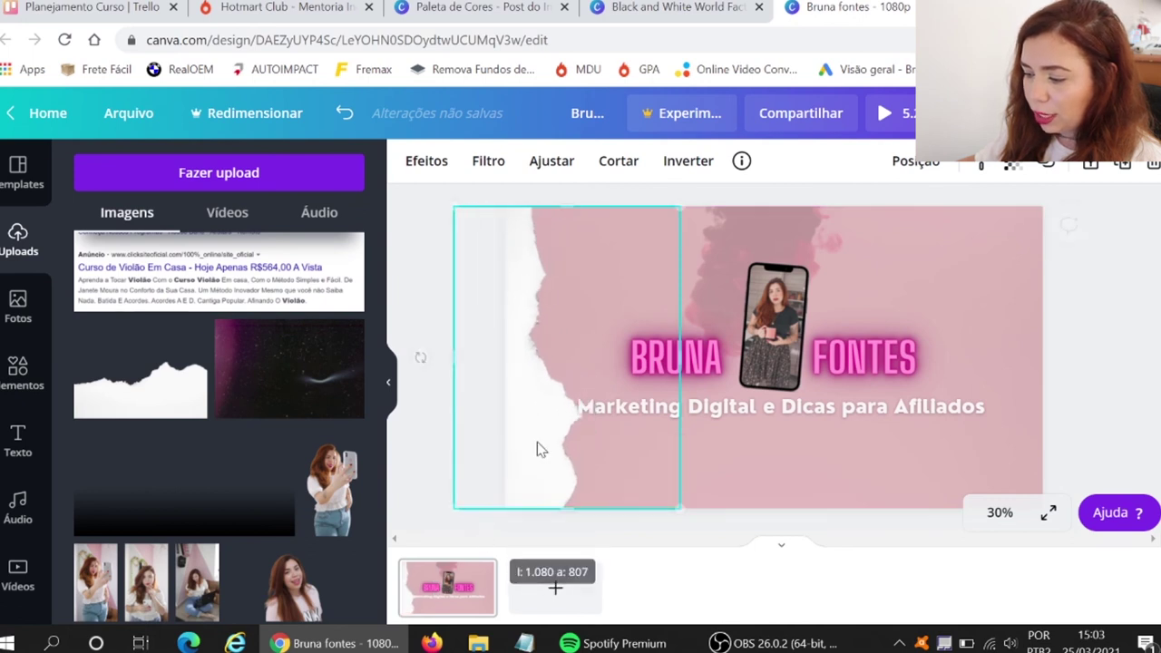
pyautogui.moveTo(535, 433); pyautogui.dragTo(519, 422)
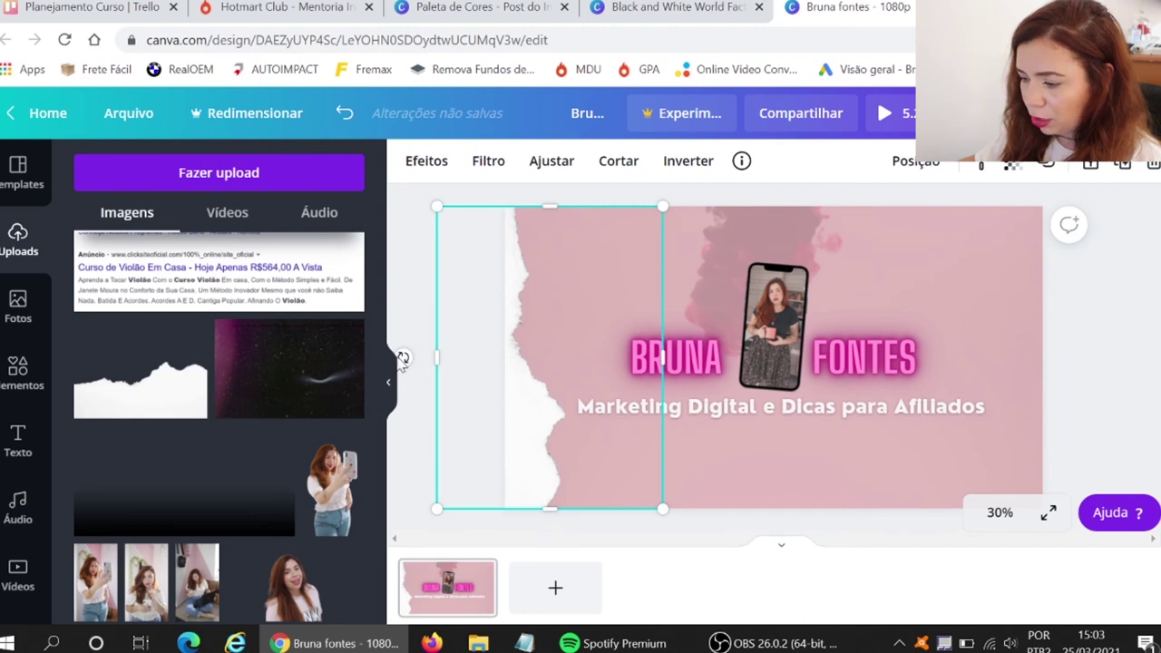
pyautogui.moveTo(402, 357); pyautogui.dragTo(466, 362)
pyautogui.moveTo(521, 396)
pyautogui.mouseDown()
pyautogui.moveTo(512, 388)
pyautogui.moveTo(748, 180)
pyautogui.mouseUp()
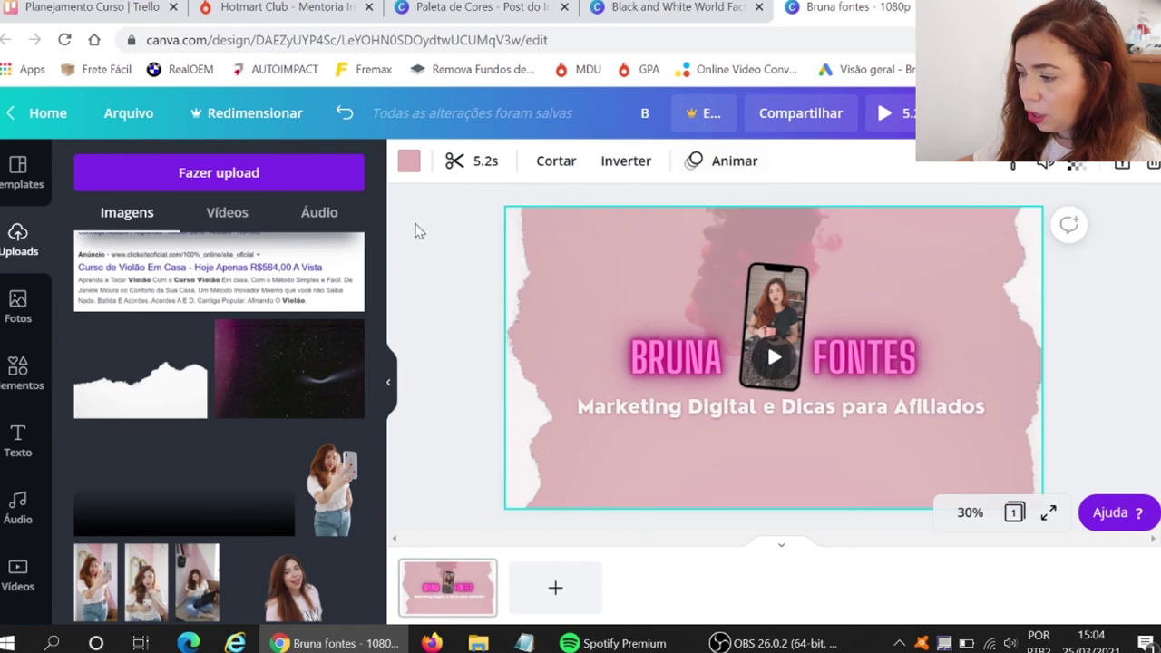
pyautogui.click(458, 258)
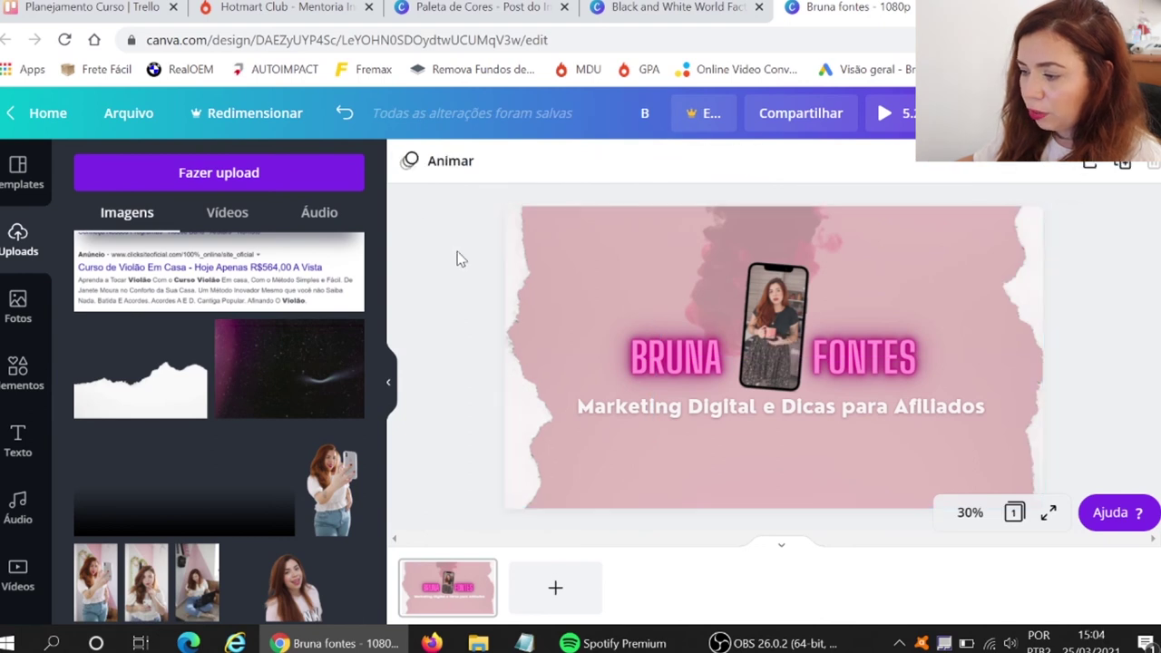
# - Apply the Zoom page animation from Animar's Animações de páginas
pyautogui.click(434, 164)
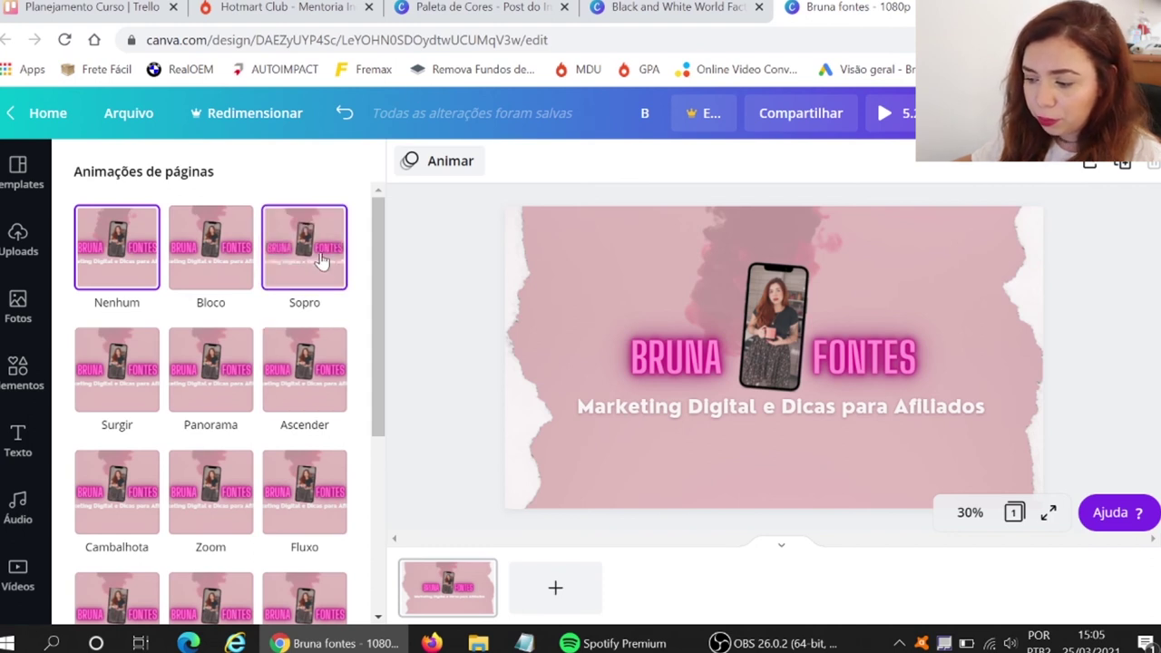
pyautogui.click(218, 508)
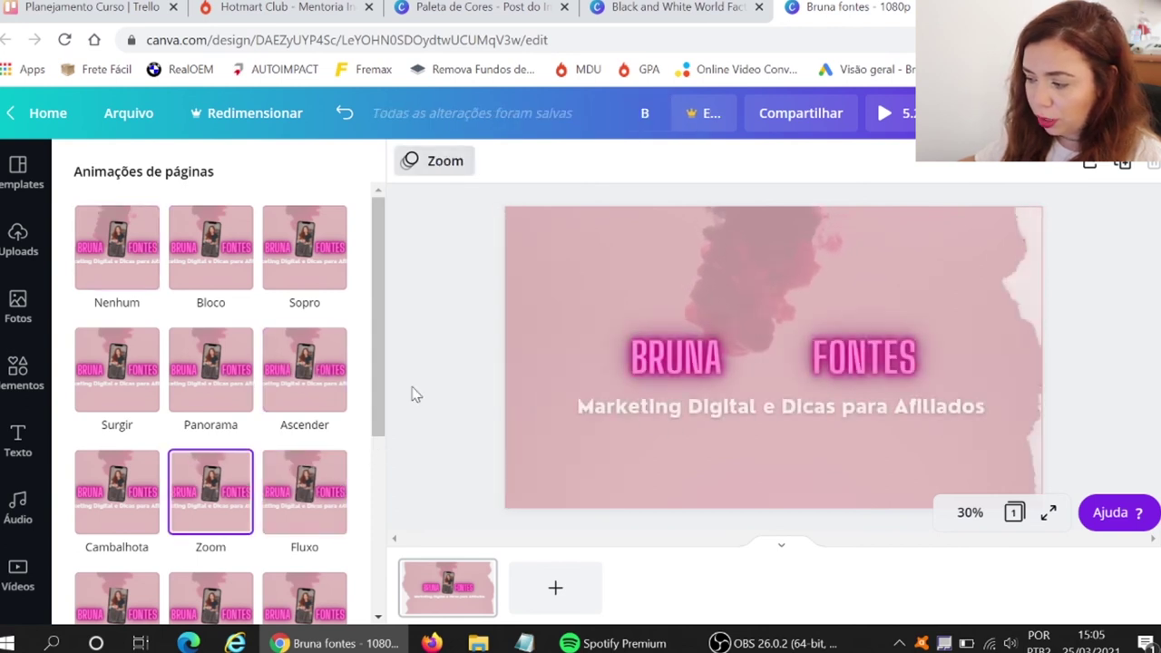
pyautogui.click(469, 362)
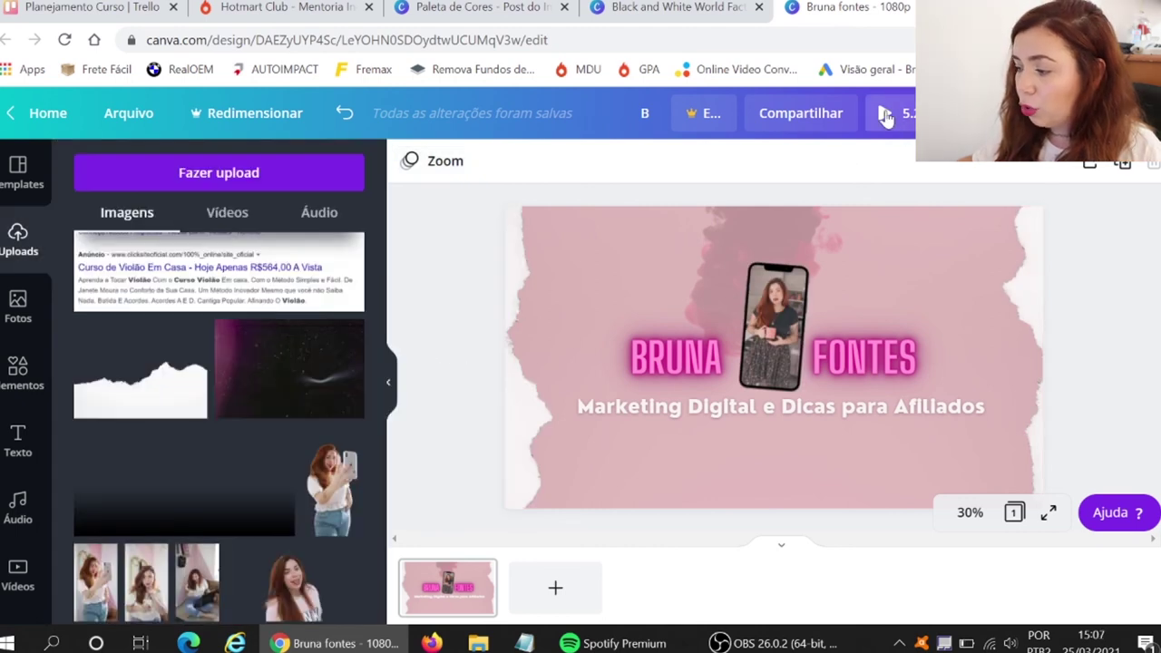
pyautogui.click(884, 115)
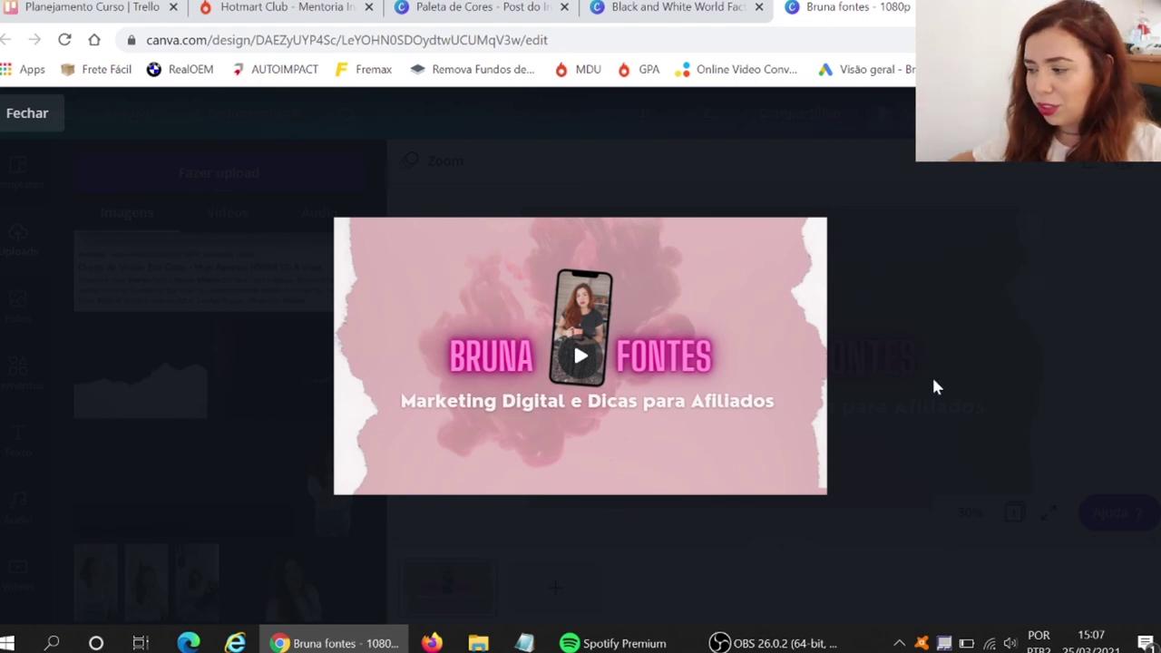
pyautogui.click(984, 314)
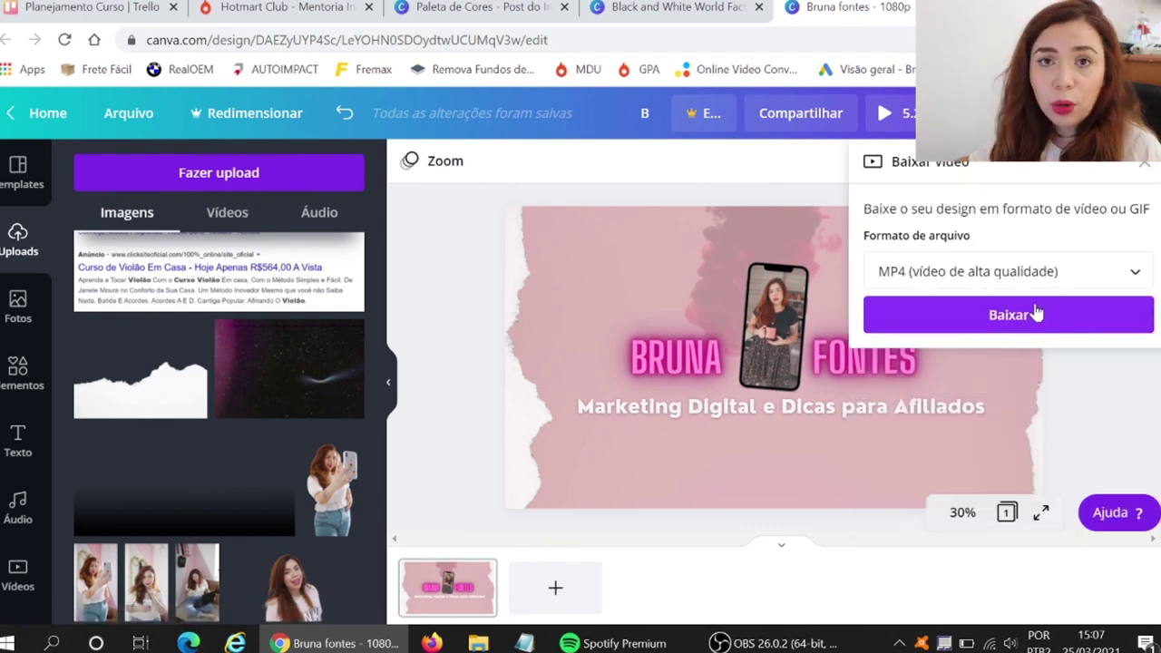
pyautogui.click(1154, 422)
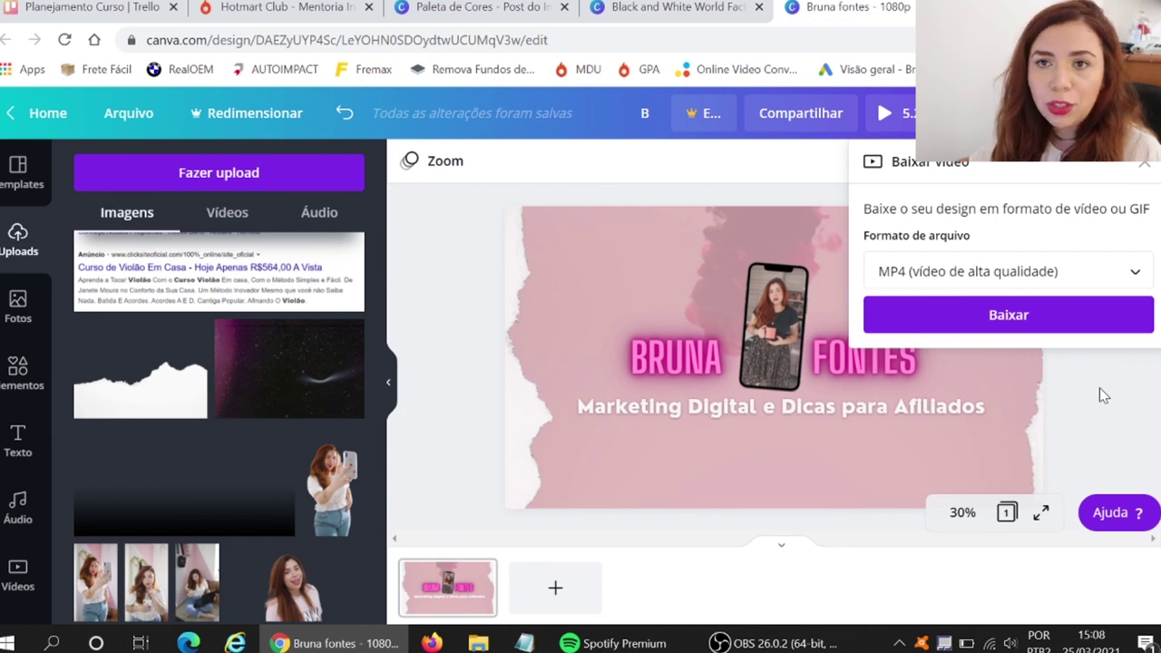
pyautogui.click(1099, 387)
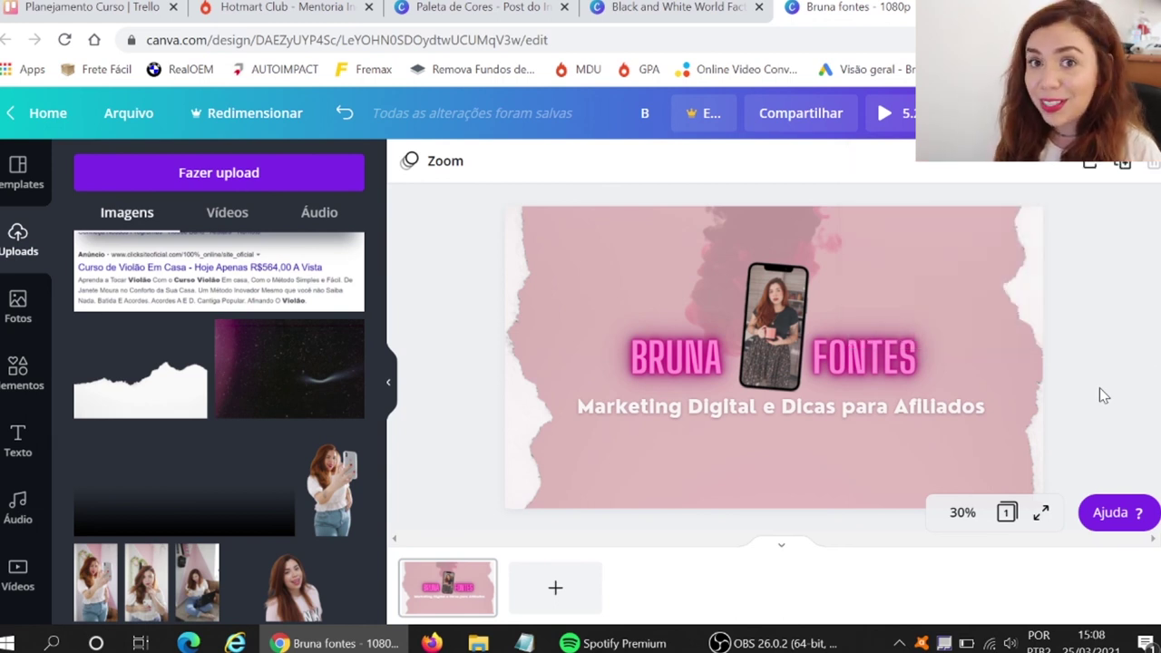